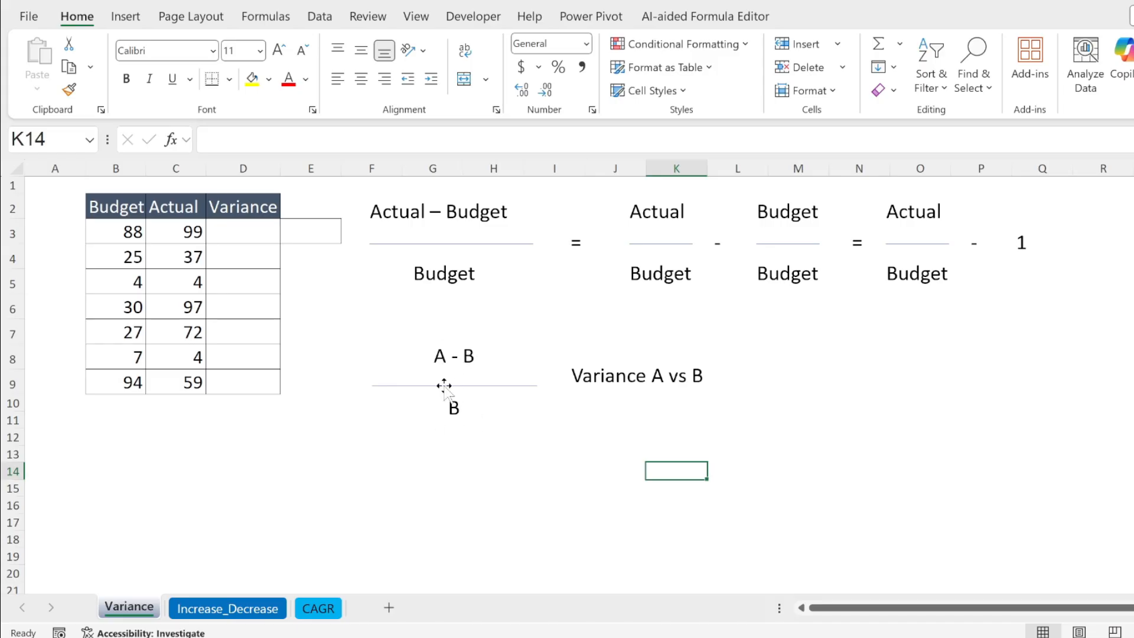
Enter the variance formula =(C3-B3)/B3 in D3 of the Variance sheet
{"action": "left_click", "coordinate": [522, 472]}
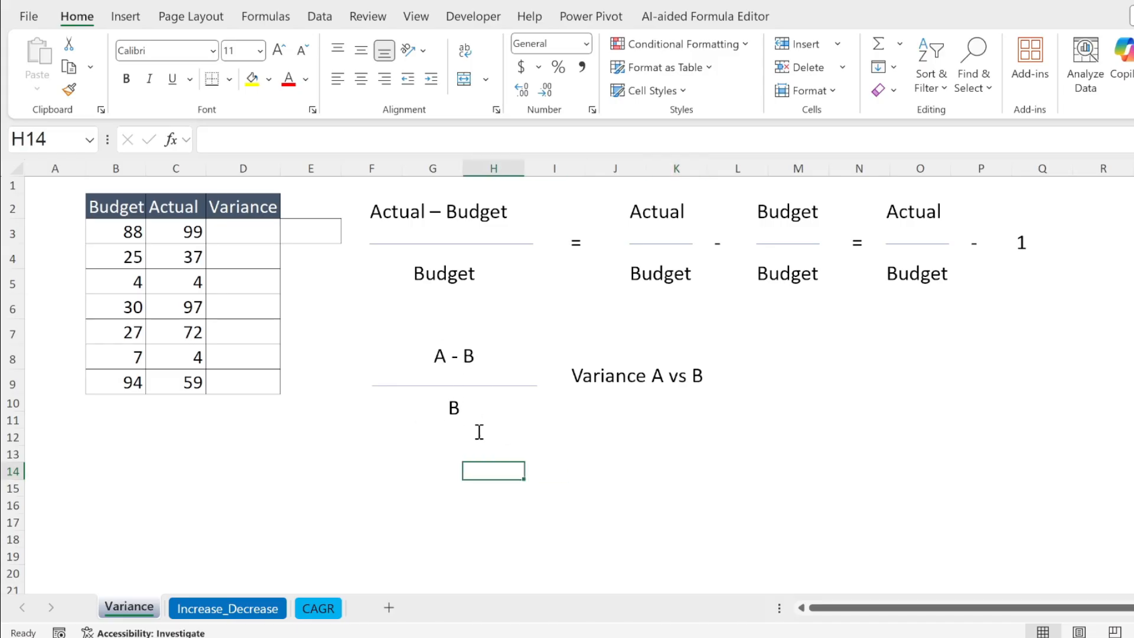
{"action": "left_click", "coordinate": [246, 232]}
{"action": "type", "text": "="}
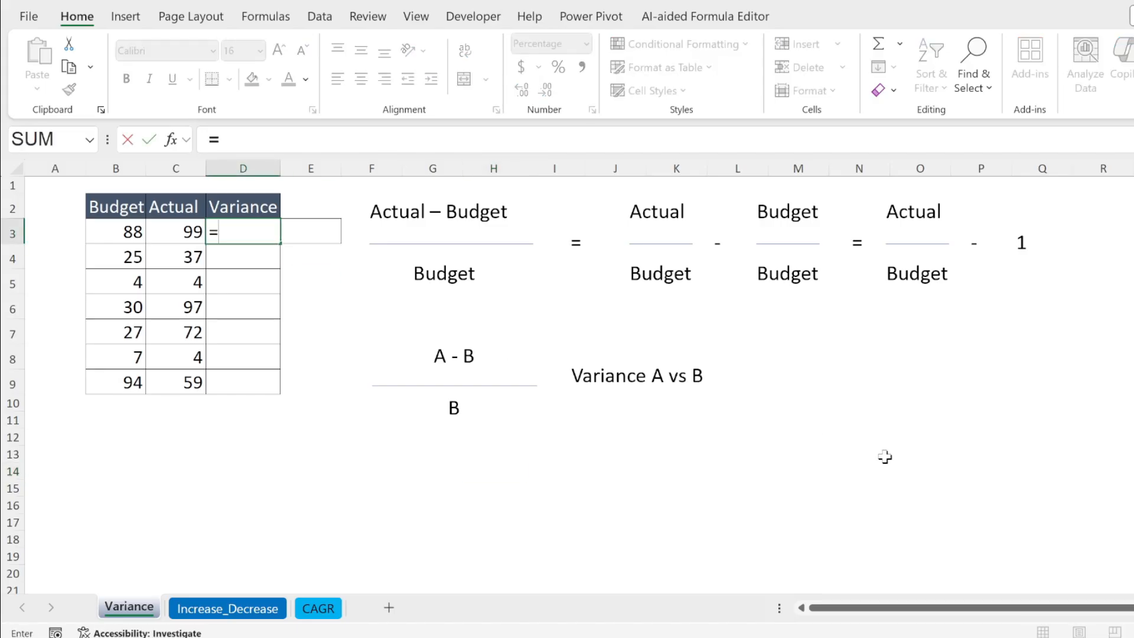
{"action": "type", "text": "("}
{"action": "key", "text": "Left"}
{"action": "type", "text": "-"}
{"action": "key", "text": "Left"}
{"action": "key", "text": "Left"}
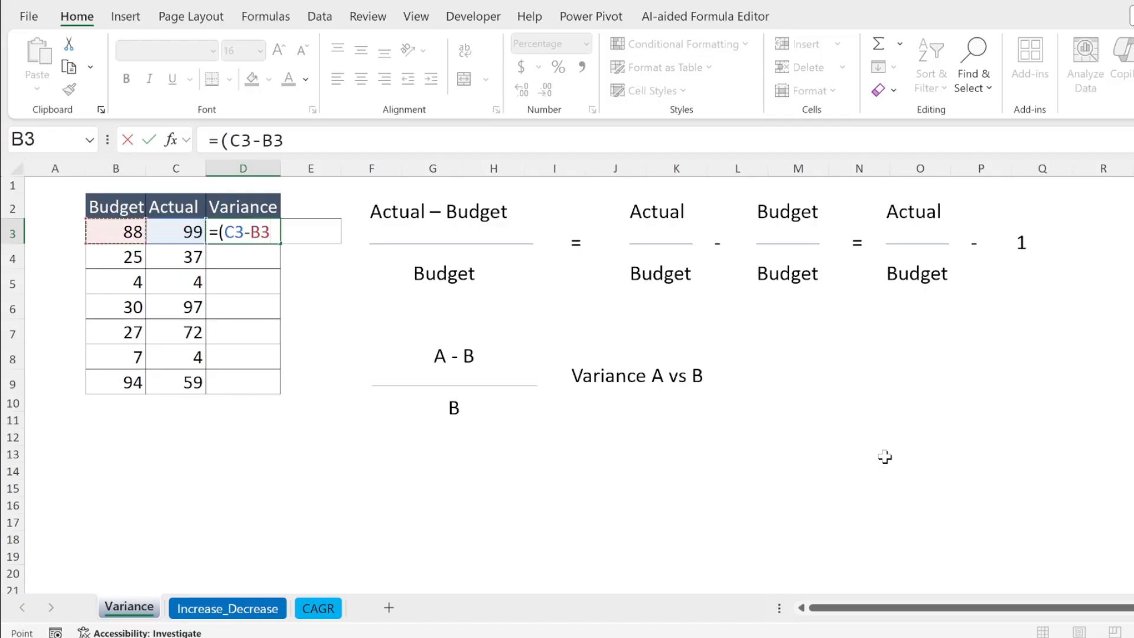
{"action": "type", "text": ")/"}
{"action": "key", "text": "Left"}
{"action": "key", "text": "Left"}
{"action": "key", "text": "Left"}
{"action": "key", "text": "Right"}
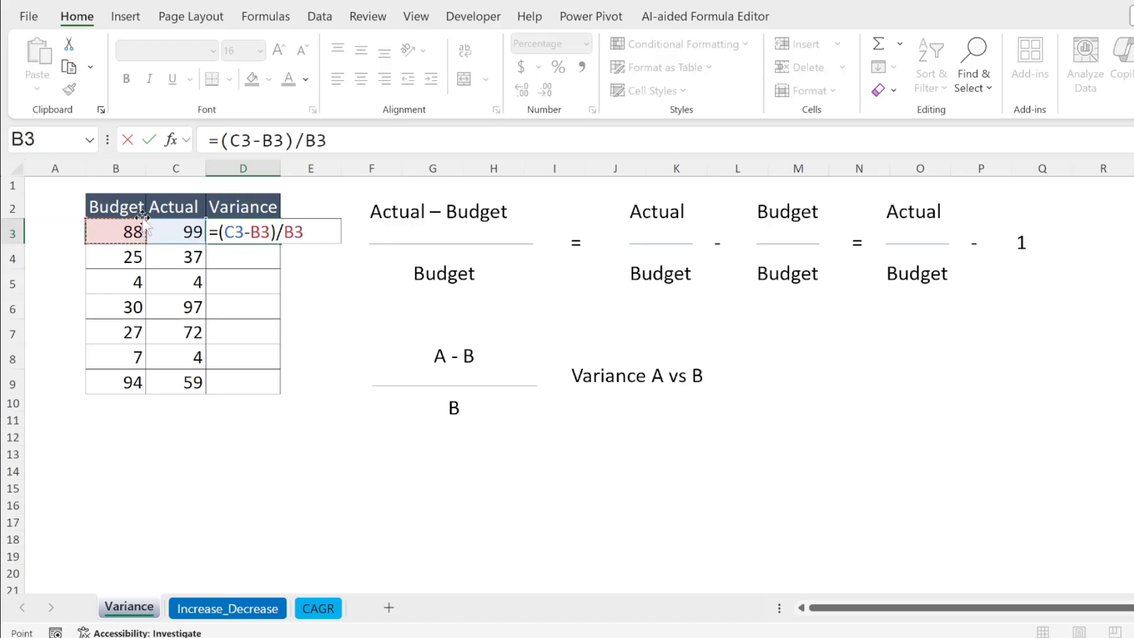
{"action": "key", "text": "Return"}
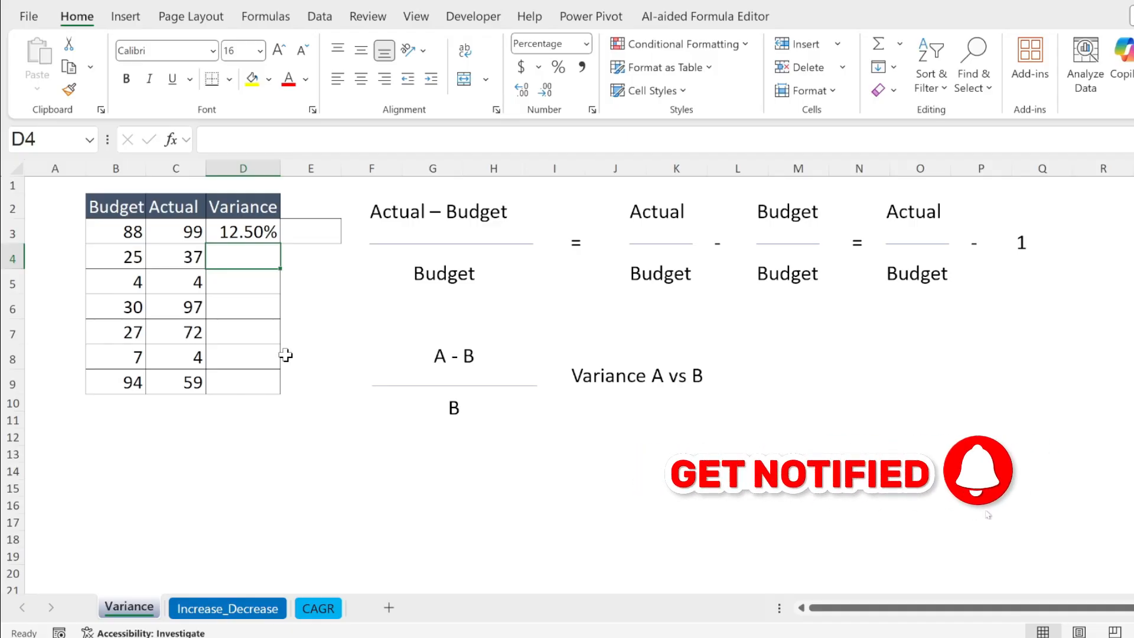
Enter the headers Sales LY in B12 and Sales TY in C12 below the budget table
{"action": "left_click", "coordinate": [354, 466]}
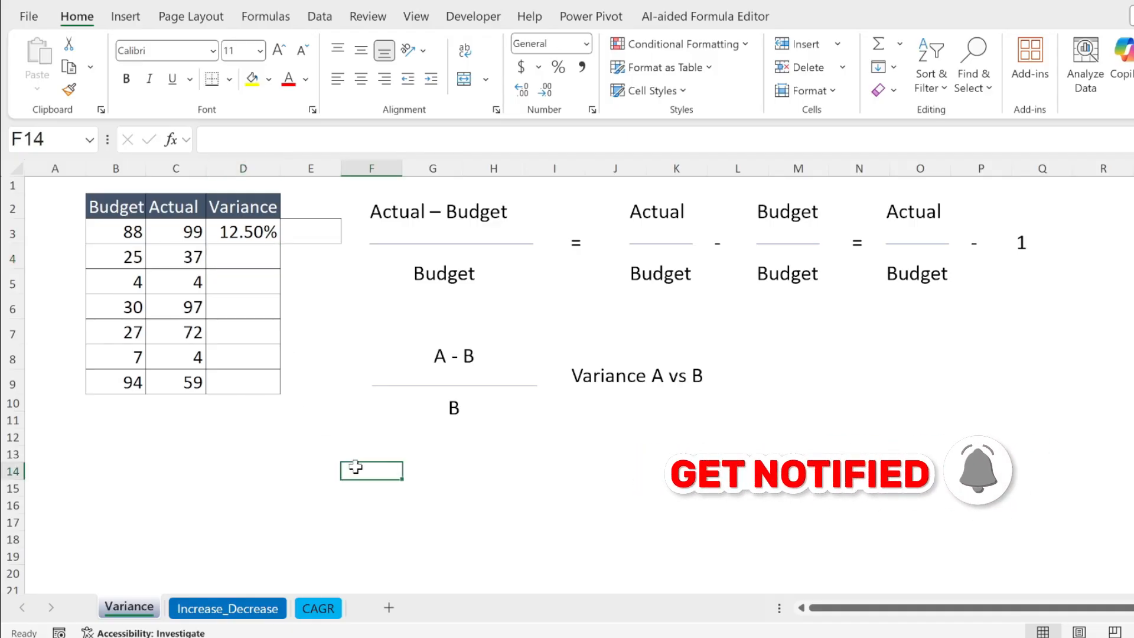
{"action": "left_click", "coordinate": [97, 436]}
{"action": "type", "text": "S"}
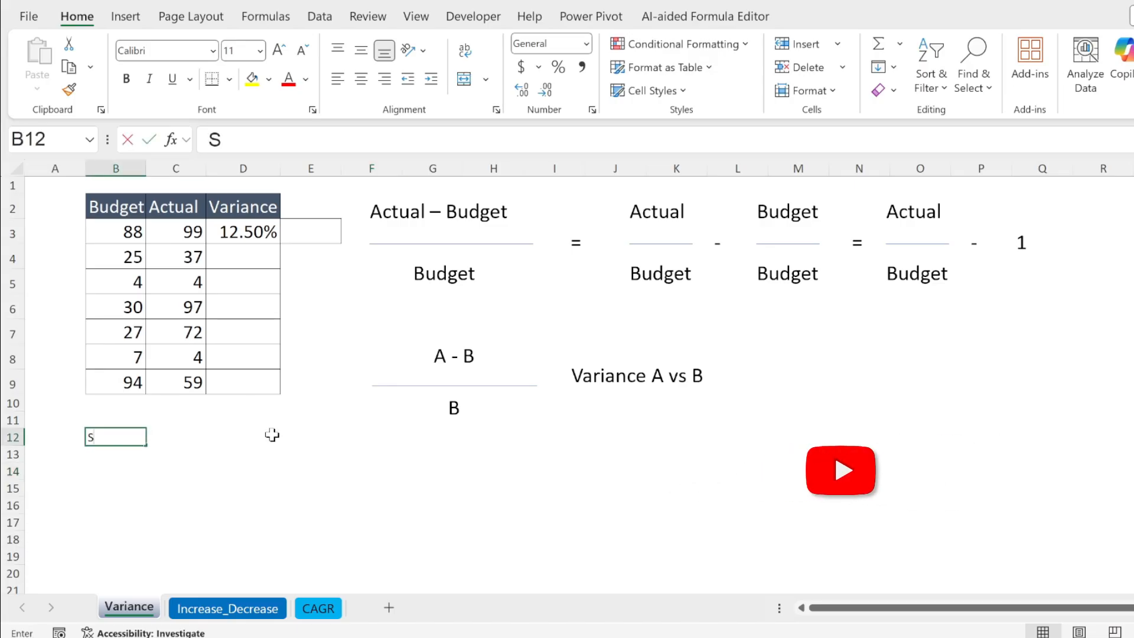
{"action": "type", "text": "ales LY"}
{"action": "key", "text": "Tab"}
{"action": "type", "text": "Sales"}
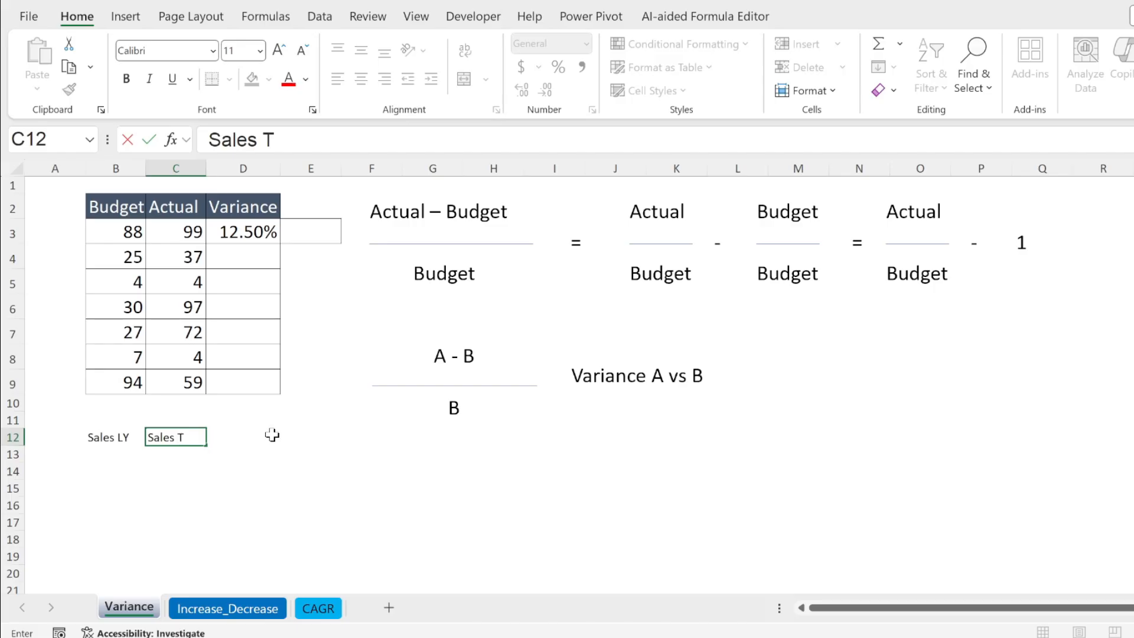
{"action": "key", "text": "Tab"}
{"action": "key", "text": "Return"}
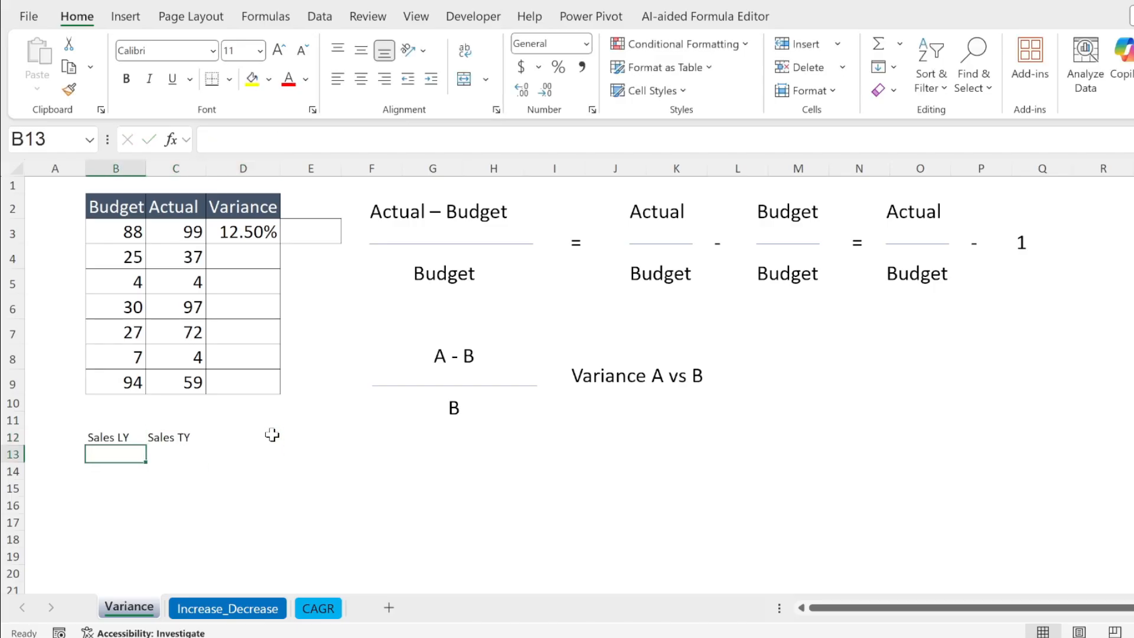
Enter sample sales of 100 in B13 for last year and 120 in C13 for this year
{"action": "type", "text": "100"}
{"action": "key", "text": "Tab"}
{"action": "type", "text": "12"}
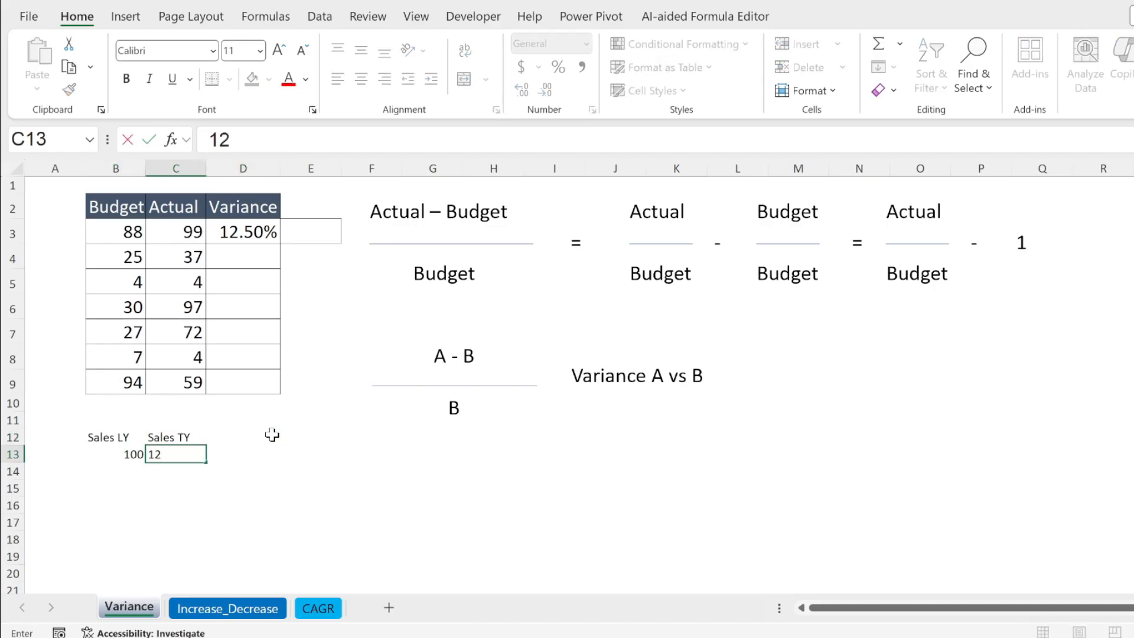
{"action": "key", "text": "Tab"}
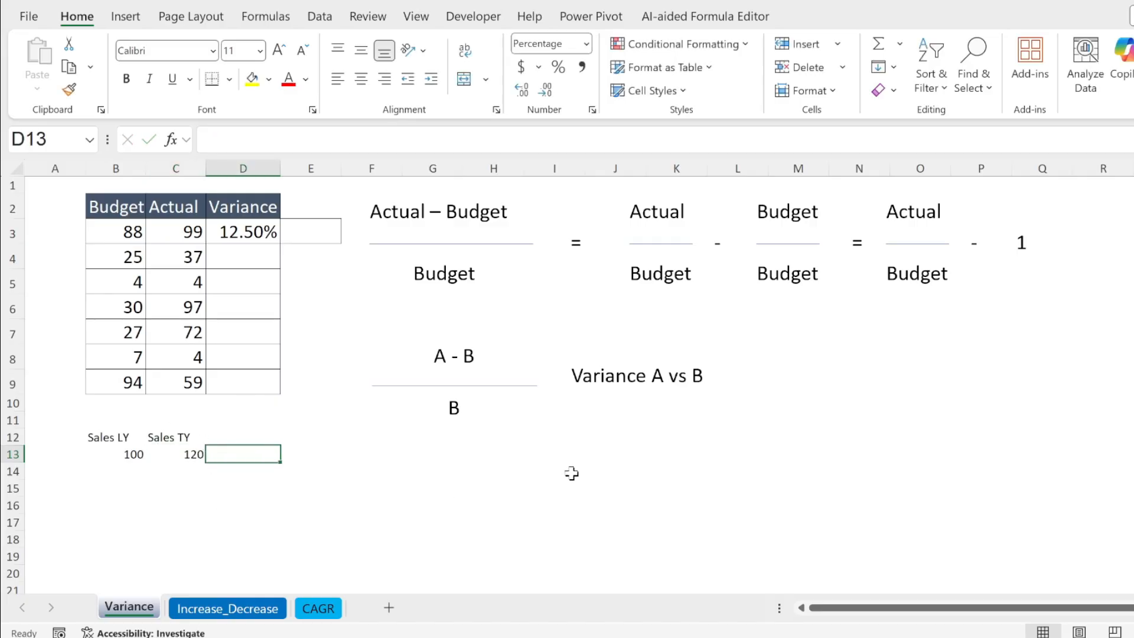
Calculate the sales variance in D13 with the formula =(C13-B13)/B13
{"action": "type", "text": "="}
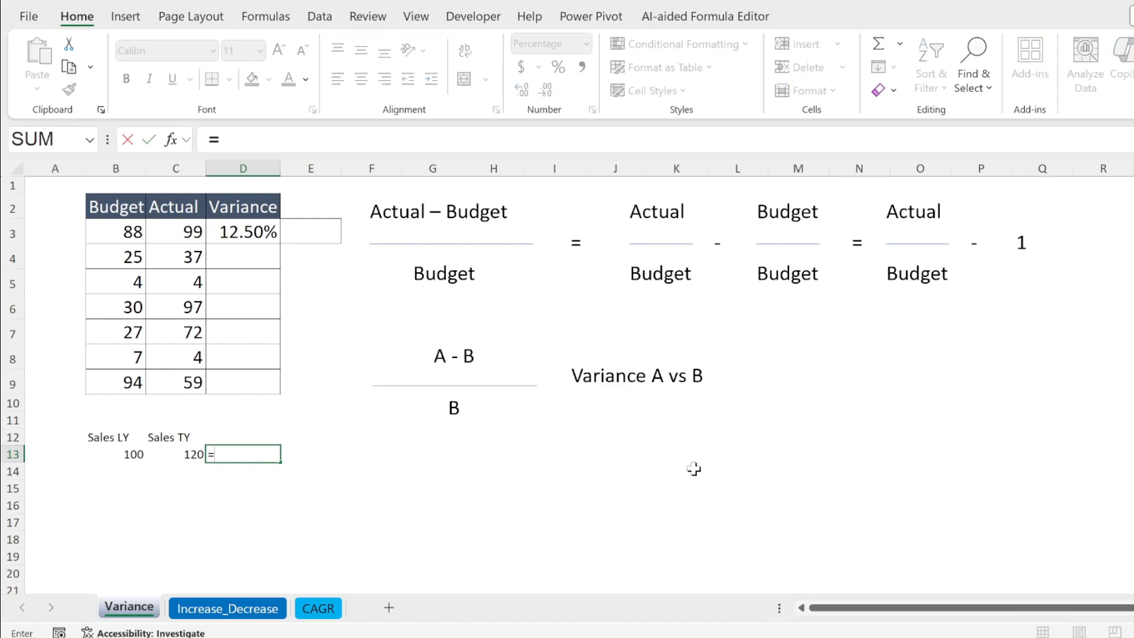
{"action": "type", "text": "("}
{"action": "left_click", "coordinate": [168, 457]}
{"action": "type", "text": "-"}
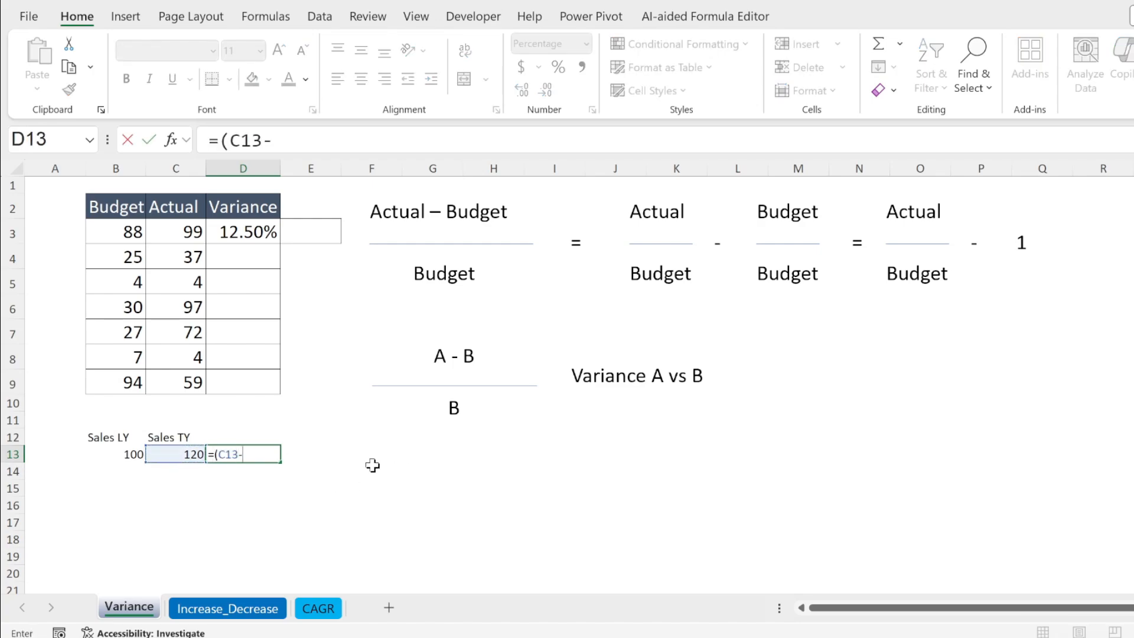
{"action": "left_click", "coordinate": [131, 453]}
{"action": "type", "text": ")"}
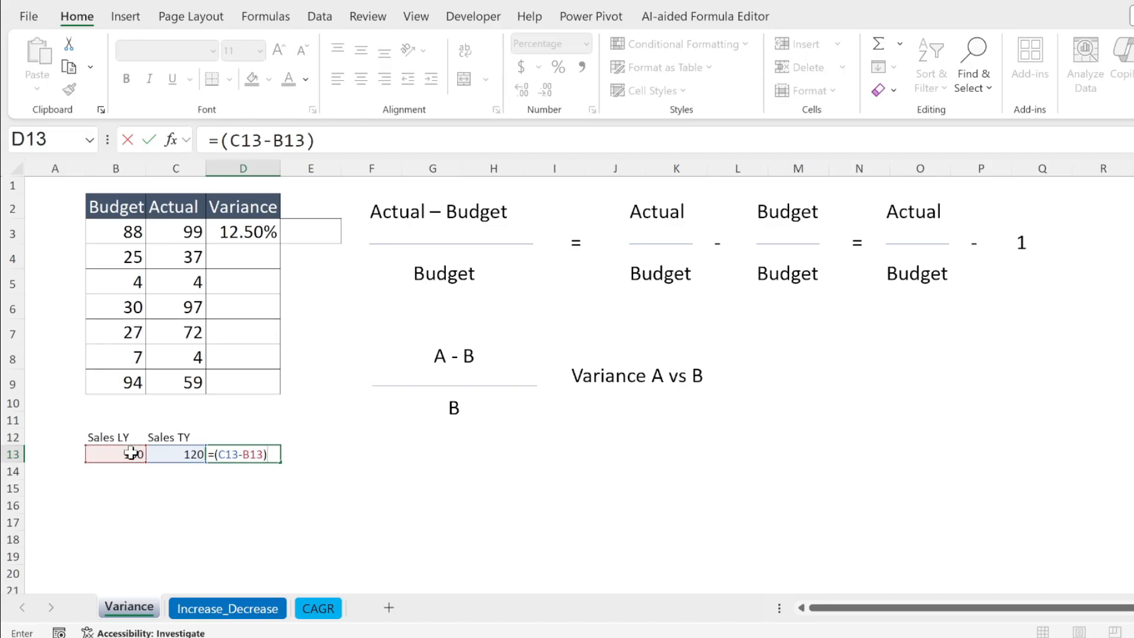
{"action": "type", "text": "/"}
{"action": "left_click", "coordinate": [99, 451]}
{"action": "key", "text": "Return"}
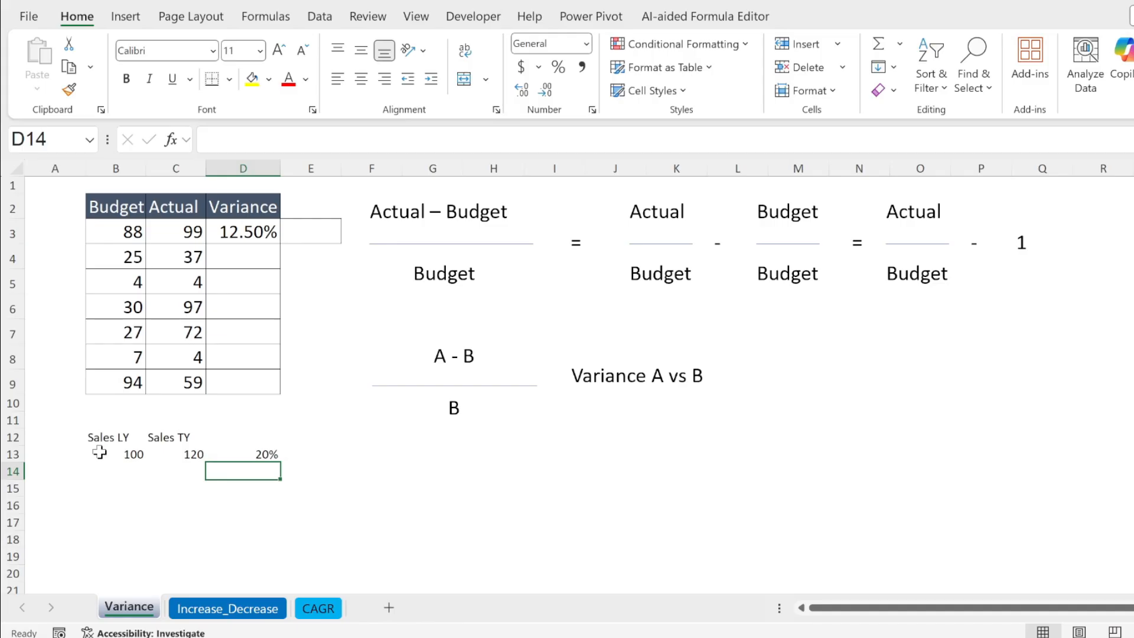
Add a second sample sales row with 80 in B14 and 100 in C14
{"action": "key", "text": "Left"}
{"action": "key", "text": "Left"}
{"action": "type", "text": "80"}
{"action": "key", "text": "Tab"}
{"action": "type", "text": "100"}
{"action": "key", "text": "Tab"}
Fill the sales variance formula from D13 down to D14
{"action": "key", "text": "Up"}
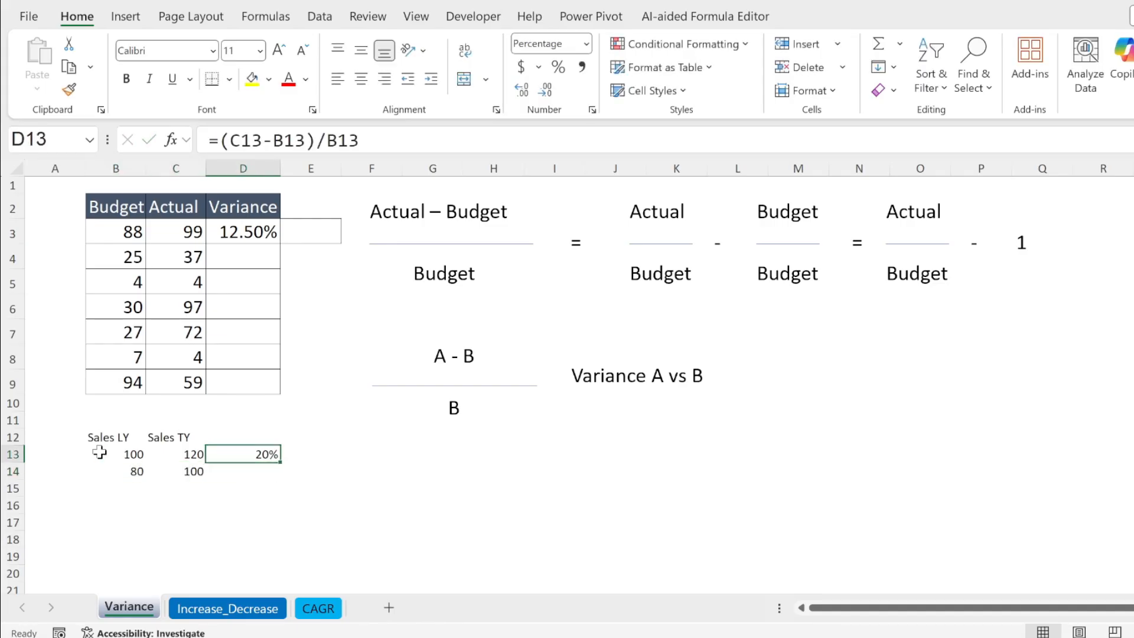
{"action": "left_click_drag", "start_coordinate": [281, 462], "coordinate": [283, 480]}
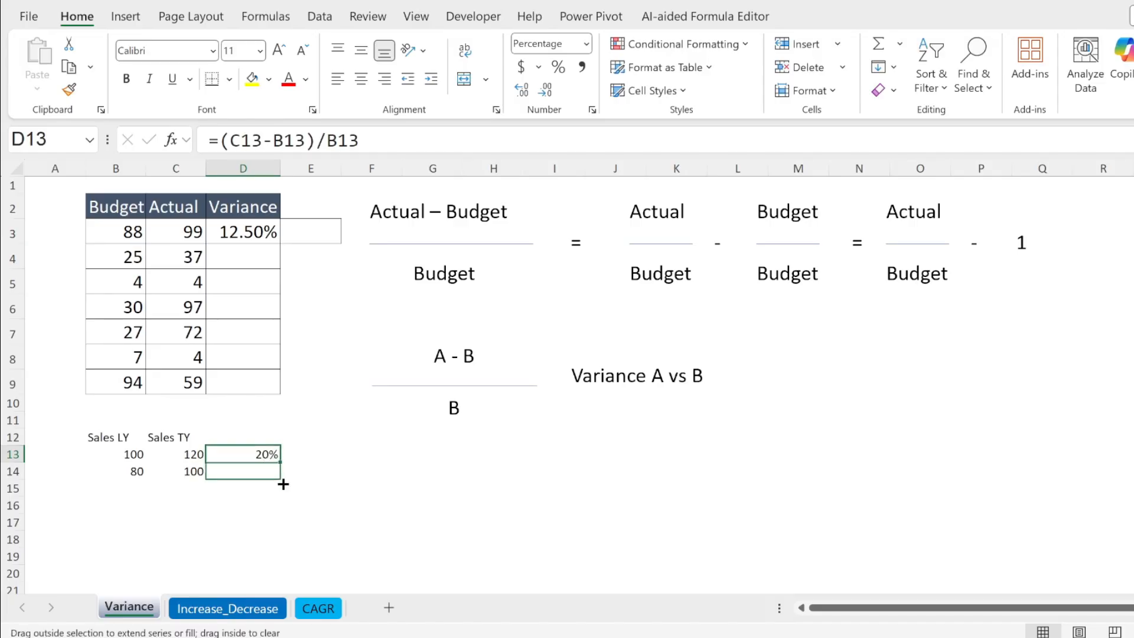
{"action": "left_click", "coordinate": [386, 485]}
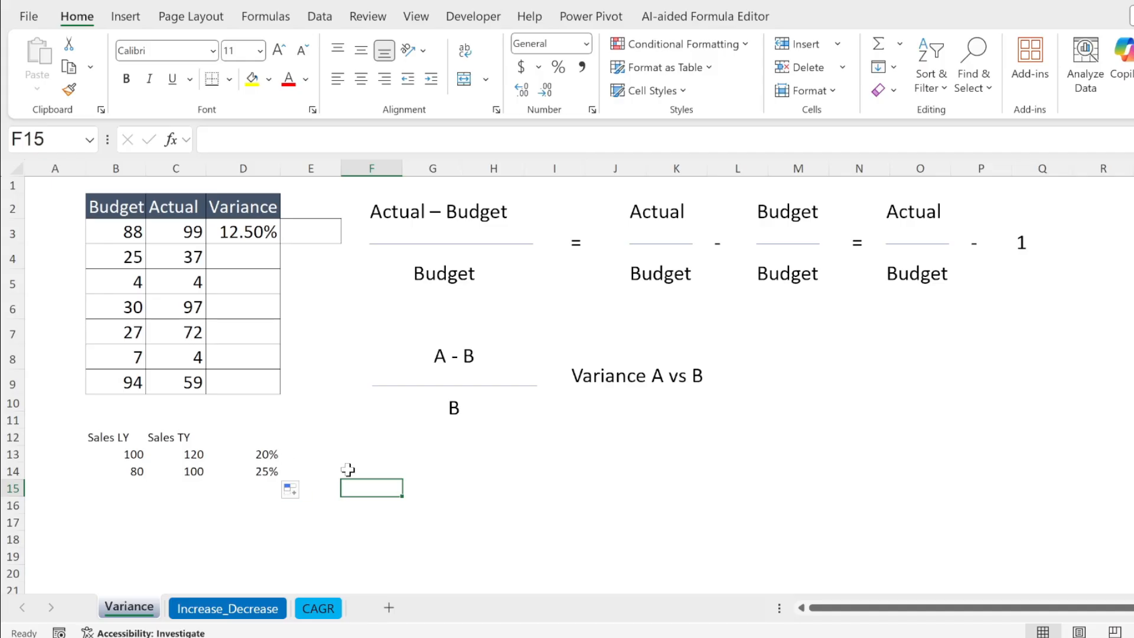
{"action": "left_click", "coordinate": [493, 475]}
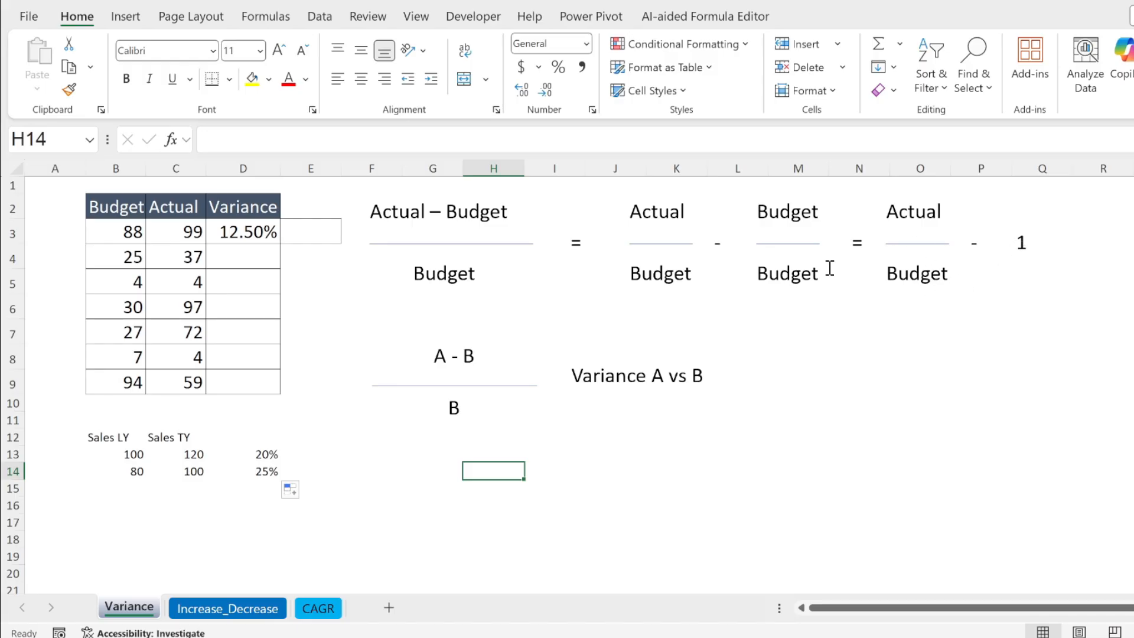
Enter the shorter variance formula =C3/B3-1 in E3, previewing the result of its C3/B3 part before committing
{"action": "left_click", "coordinate": [316, 231]}
{"action": "type", "text": "="}
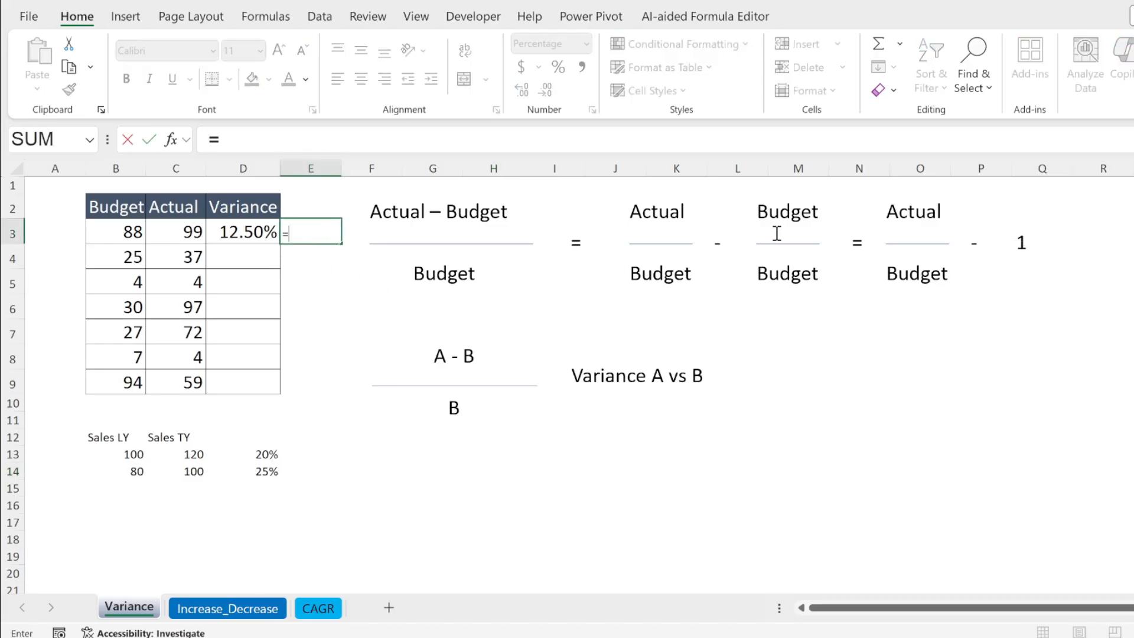
{"action": "left_click", "coordinate": [183, 231]}
{"action": "type", "text": "/"}
{"action": "left_click", "coordinate": [128, 231]}
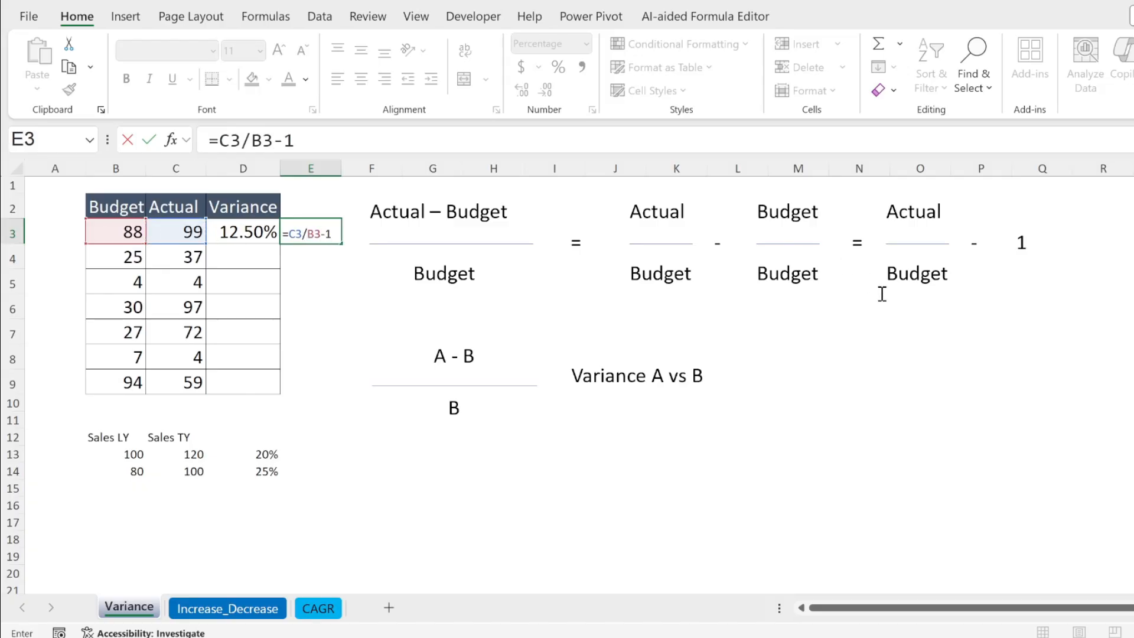
{"action": "left_click", "coordinate": [218, 140]}
{"action": "key", "text": "shift+Right"}
{"action": "key", "text": "shift+Right"}
{"action": "key", "text": "shift+Right"}
{"action": "key", "text": "shift+Right"}
{"action": "key", "text": "shift+Right"}
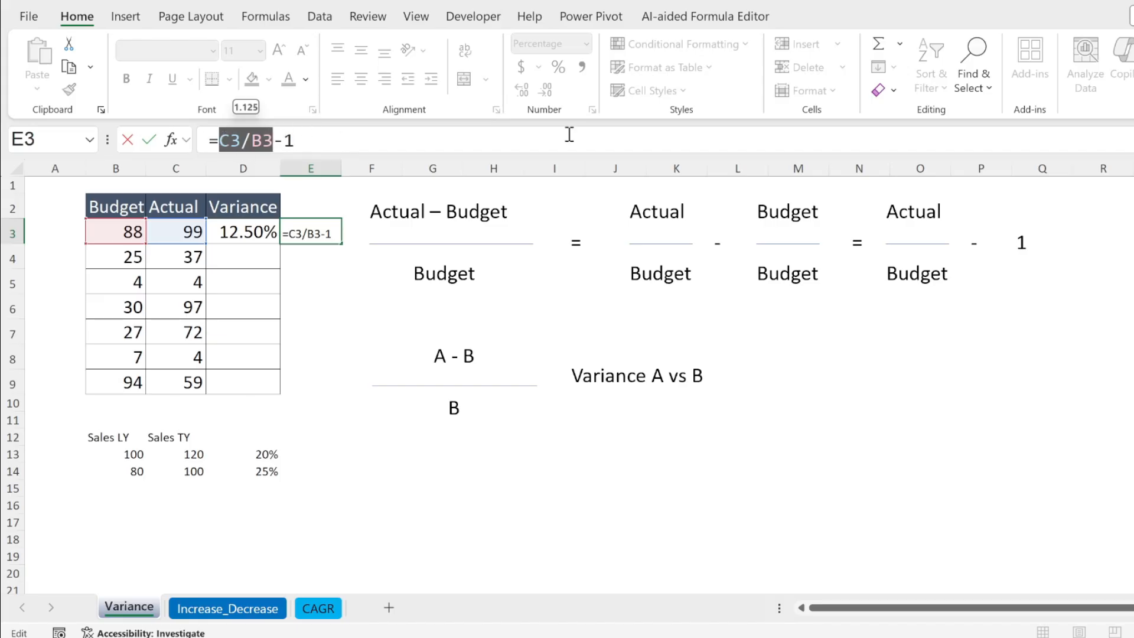
{"action": "key", "text": "Return"}
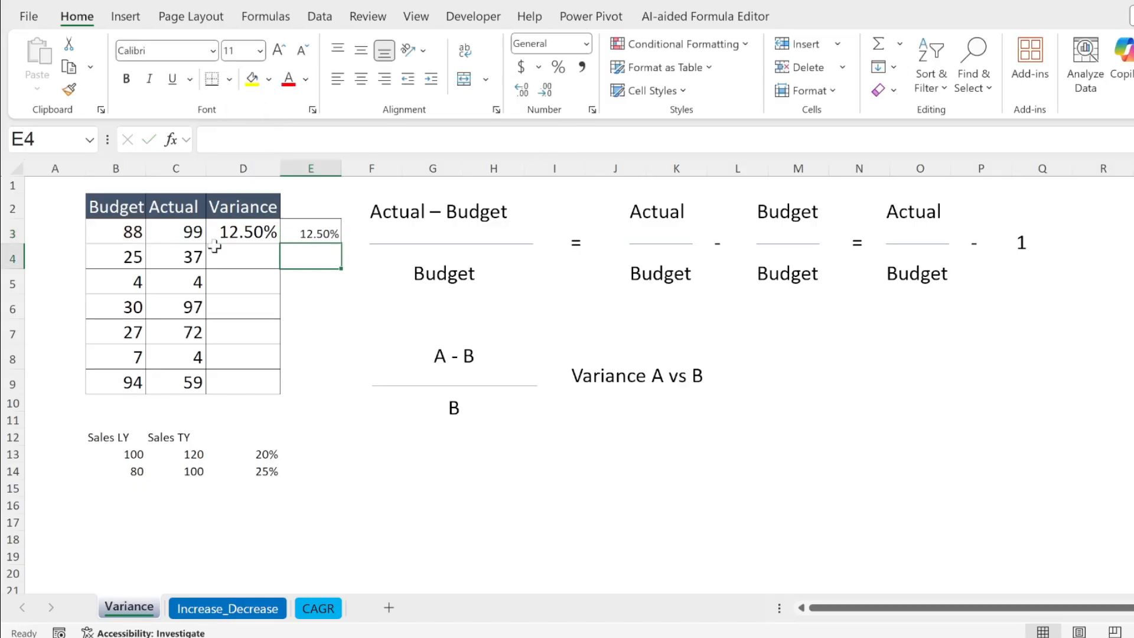
Enter the short variance formula =C4/B4-1 in D4 of the budget table
{"action": "left_click", "coordinate": [258, 246]}
{"action": "type", "text": "="}
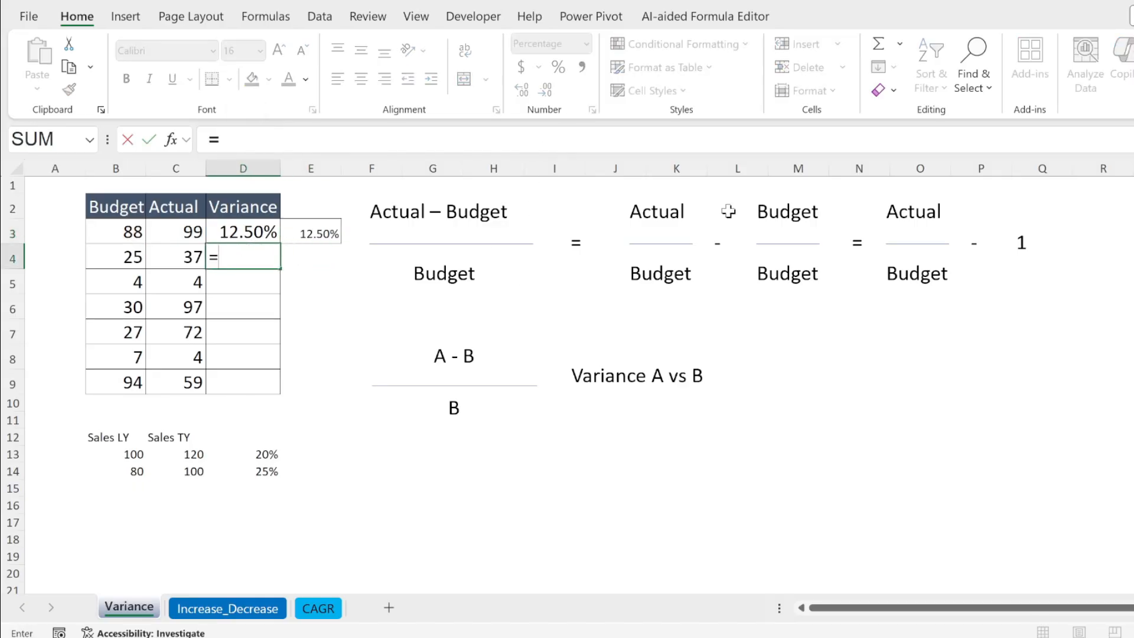
{"action": "key", "text": "Left"}
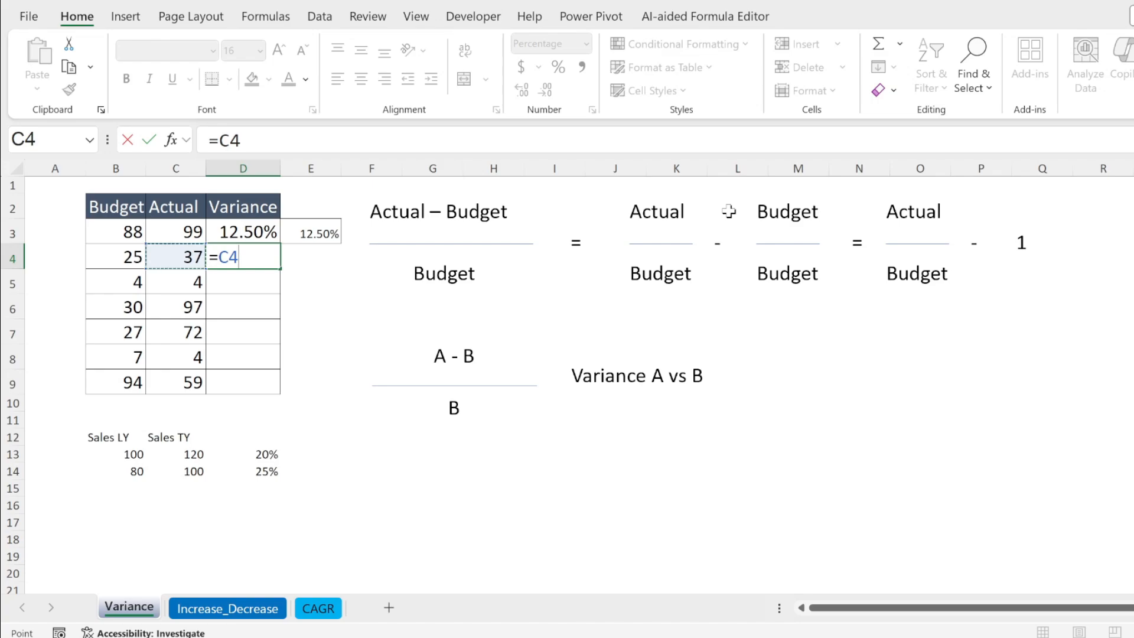
{"action": "type", "text": "/"}
{"action": "left_click", "coordinate": [121, 250]}
{"action": "type", "text": "-1"}
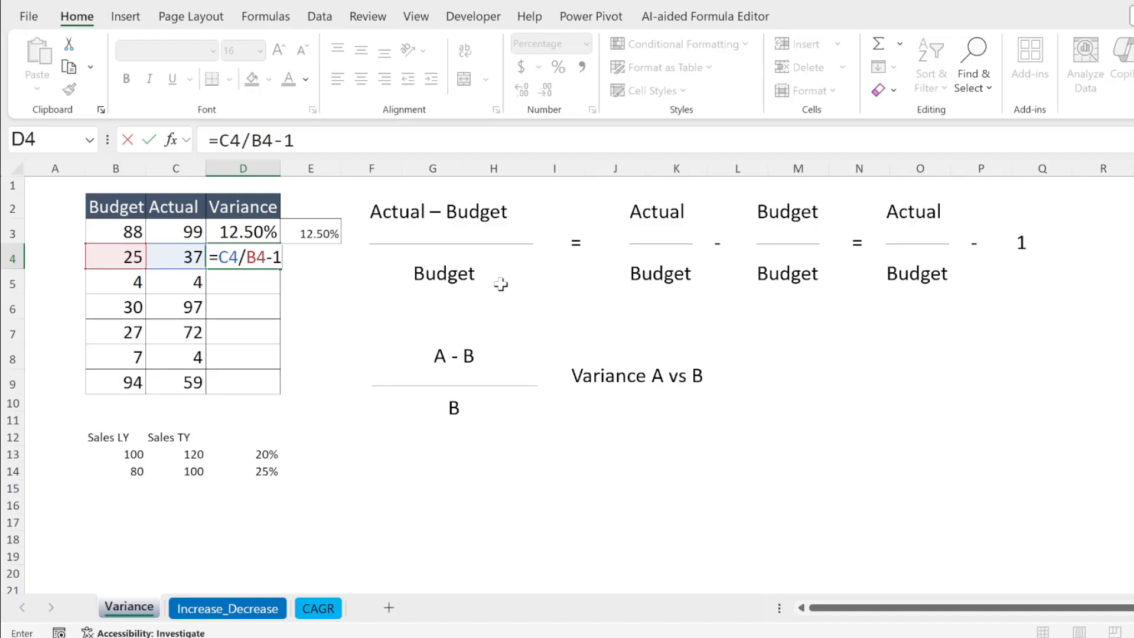
{"action": "key", "text": "Return"}
Fill the variance formula from D4 down to D9
{"action": "left_click", "coordinate": [275, 258]}
{"action": "left_click_drag", "start_coordinate": [279, 266], "coordinate": [284, 385]}
{"action": "left_click", "coordinate": [361, 306]}
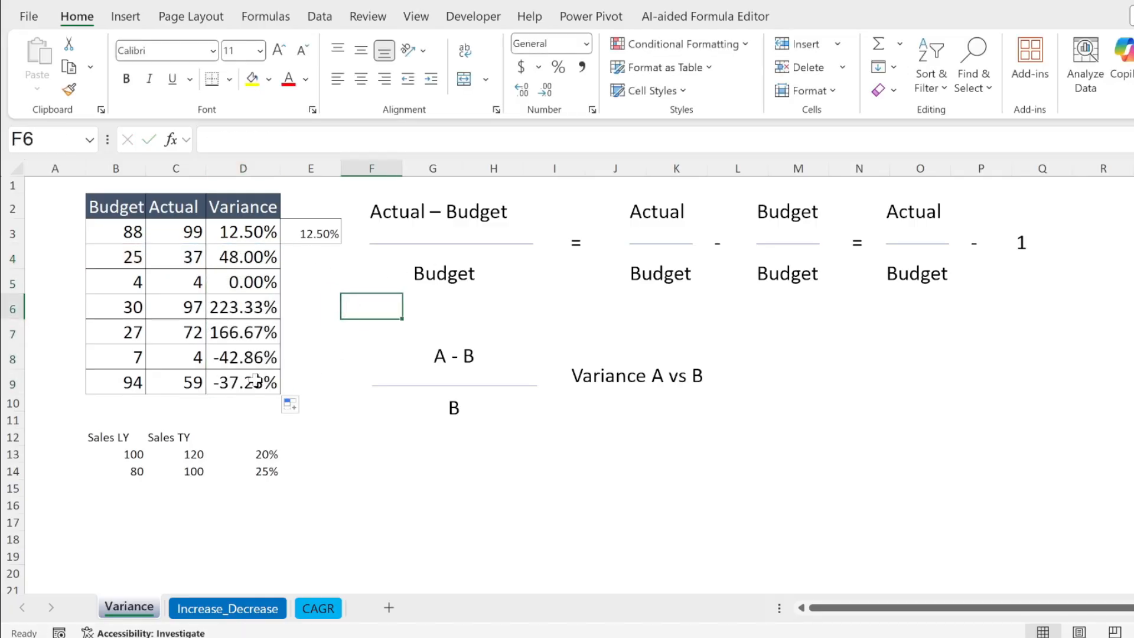
{"action": "left_click", "coordinate": [243, 361]}
{"action": "left_click", "coordinate": [128, 359]}
{"action": "left_click", "coordinate": [198, 358]}
{"action": "left_click", "coordinate": [269, 357]}
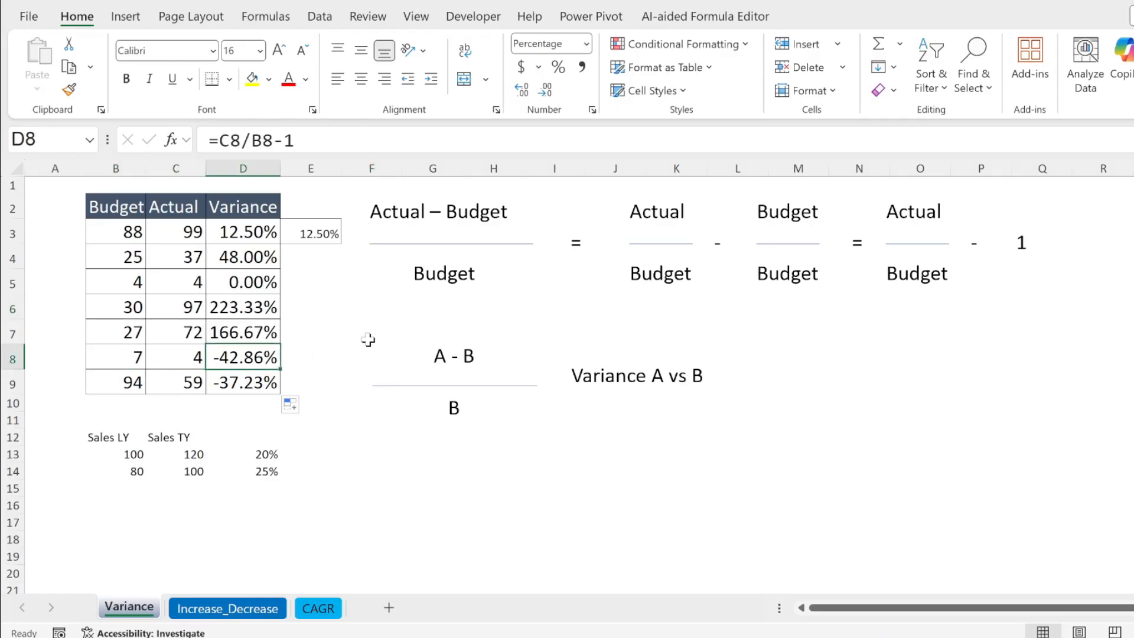
Switch to the Increase_Decrease sheet and select the decimal entry in B5
{"action": "left_click", "coordinate": [261, 607]}
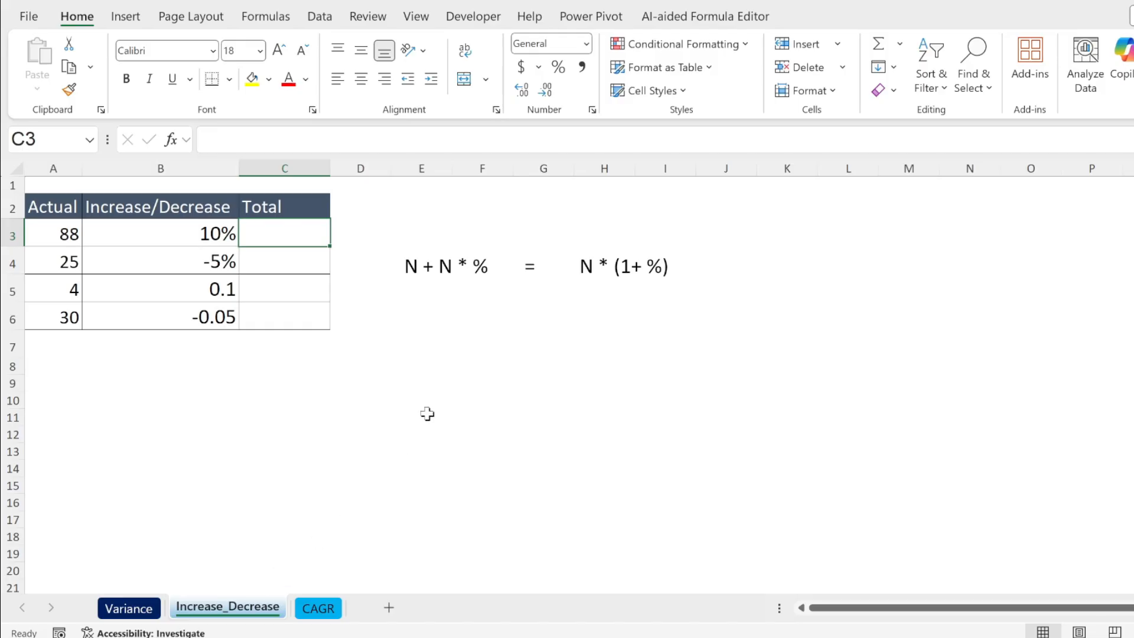
{"action": "left_click", "coordinate": [427, 415]}
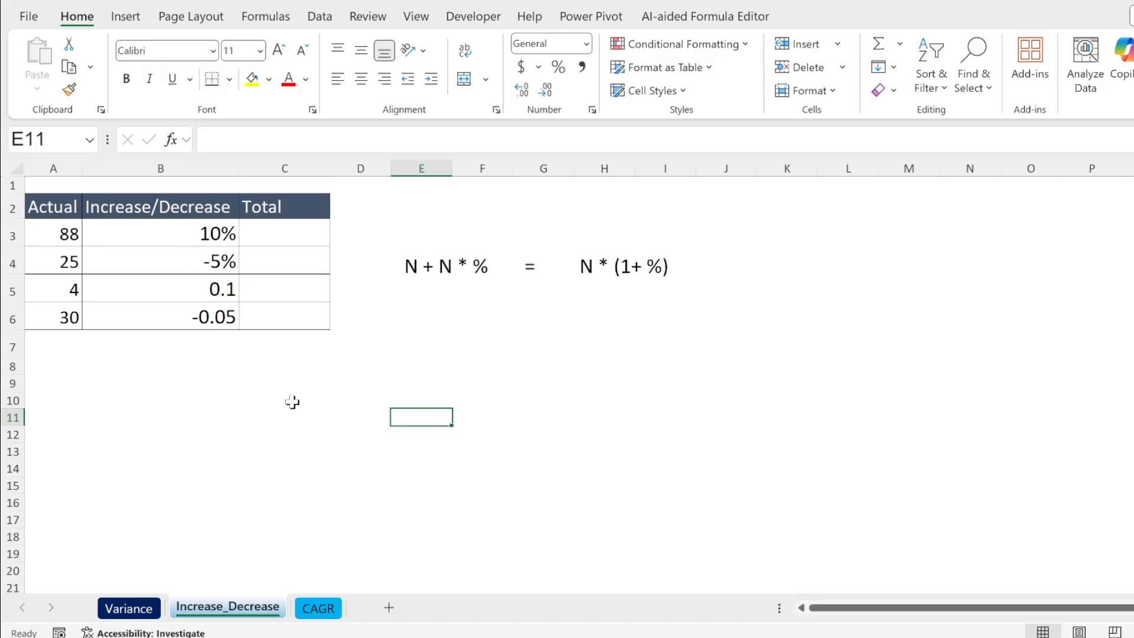
{"action": "left_click", "coordinate": [223, 295]}
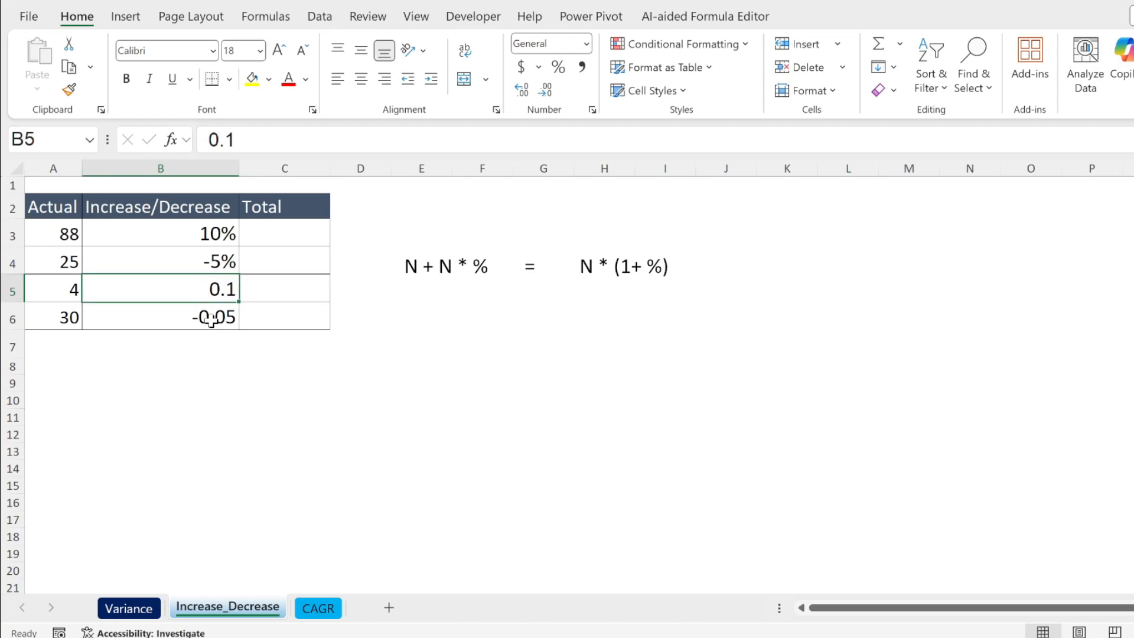
Enter 0.1 in B9 below the table and format that cell as a percentage
{"action": "left_click", "coordinate": [197, 382]}
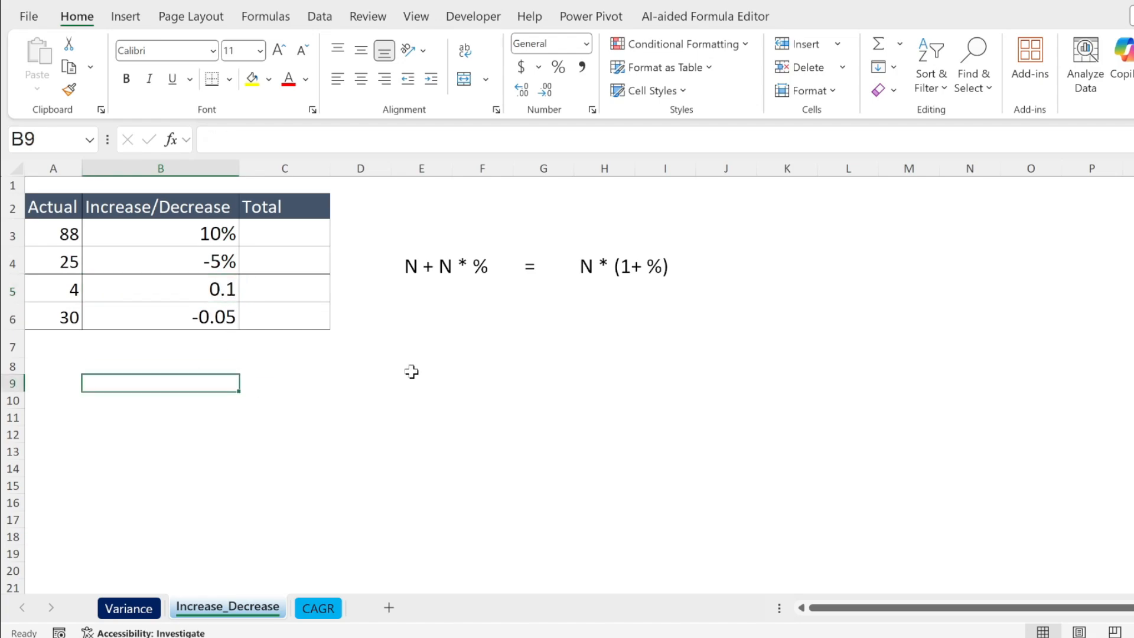
{"action": "type", "text": "0.1"}
{"action": "key", "text": "Return"}
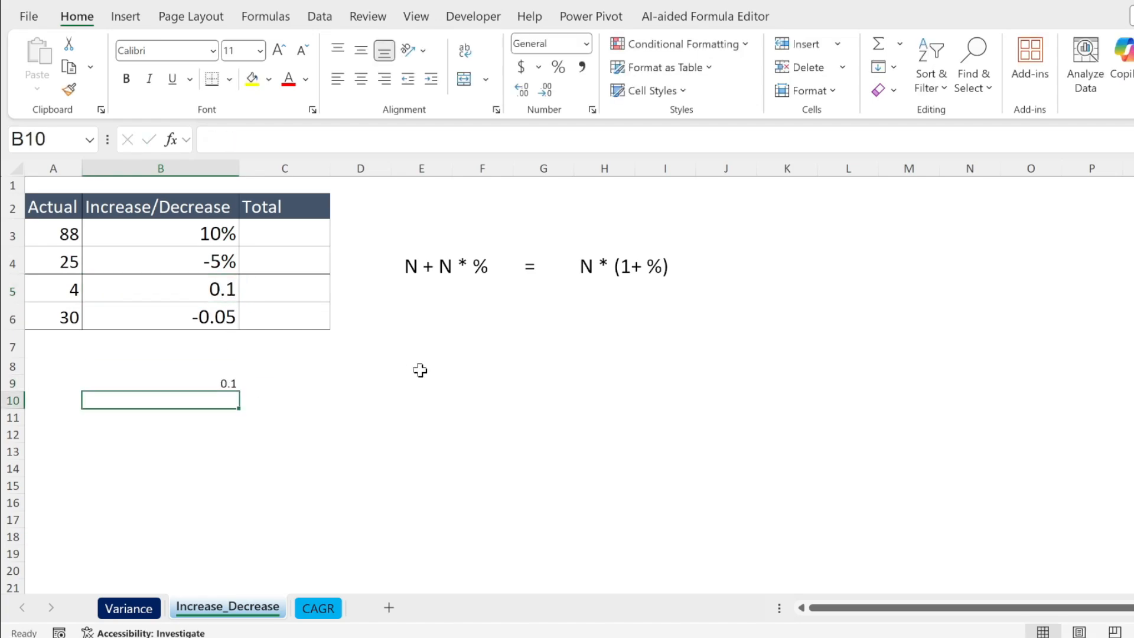
{"action": "left_click", "coordinate": [199, 382]}
{"action": "left_click", "coordinate": [558, 67]}
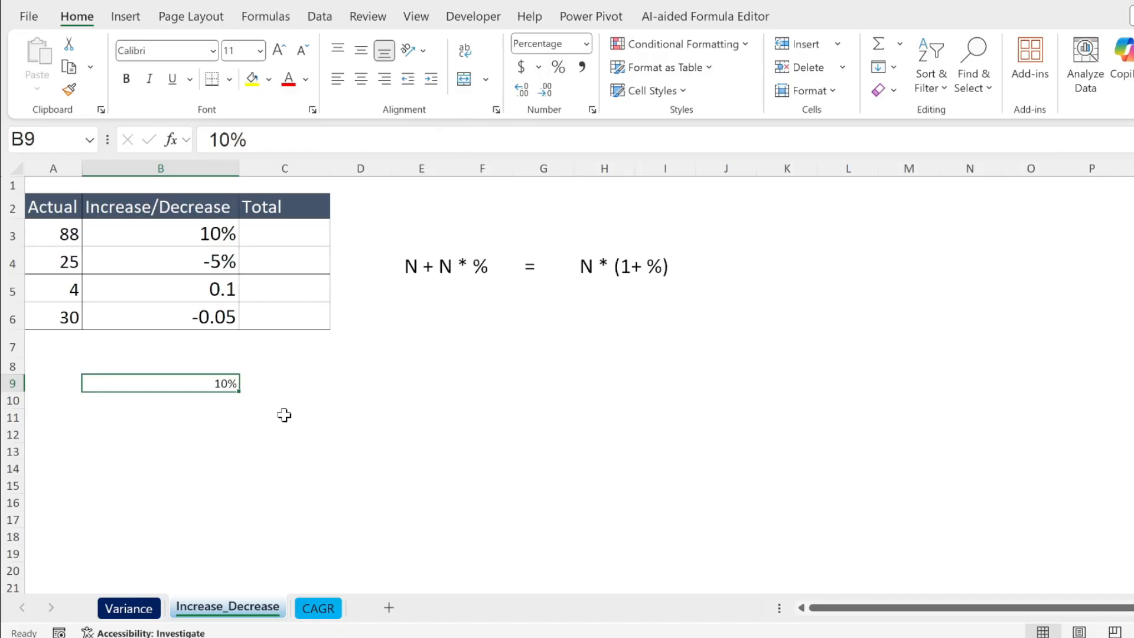
{"action": "left_click", "coordinate": [177, 317]}
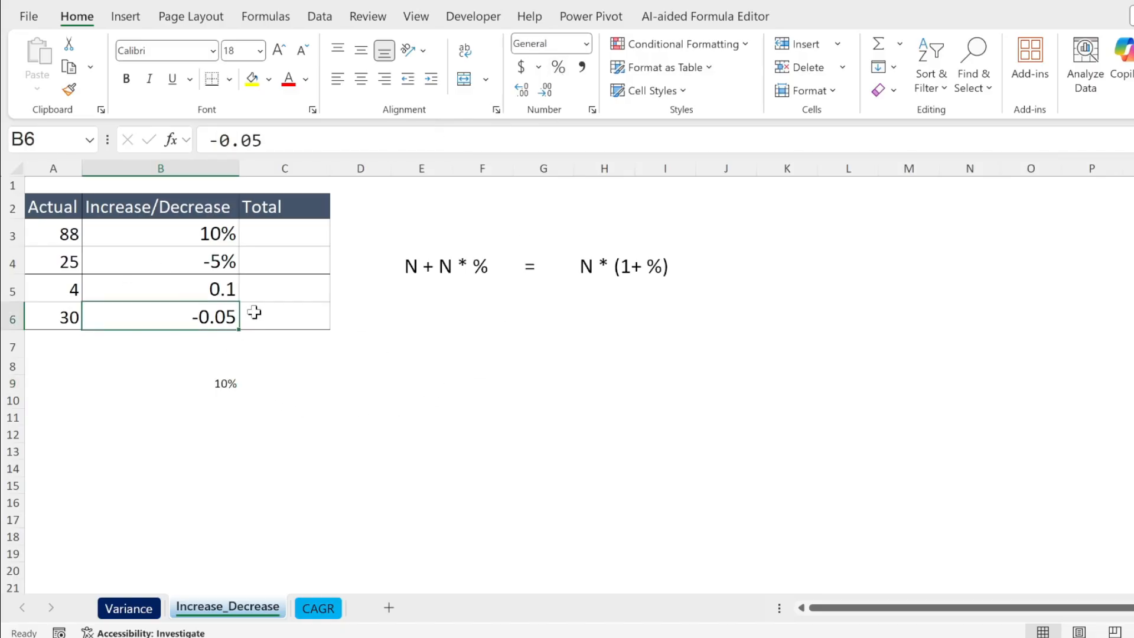
Enter 10 in B10 below the table and format that cell as a percentage
{"action": "left_click", "coordinate": [224, 401]}
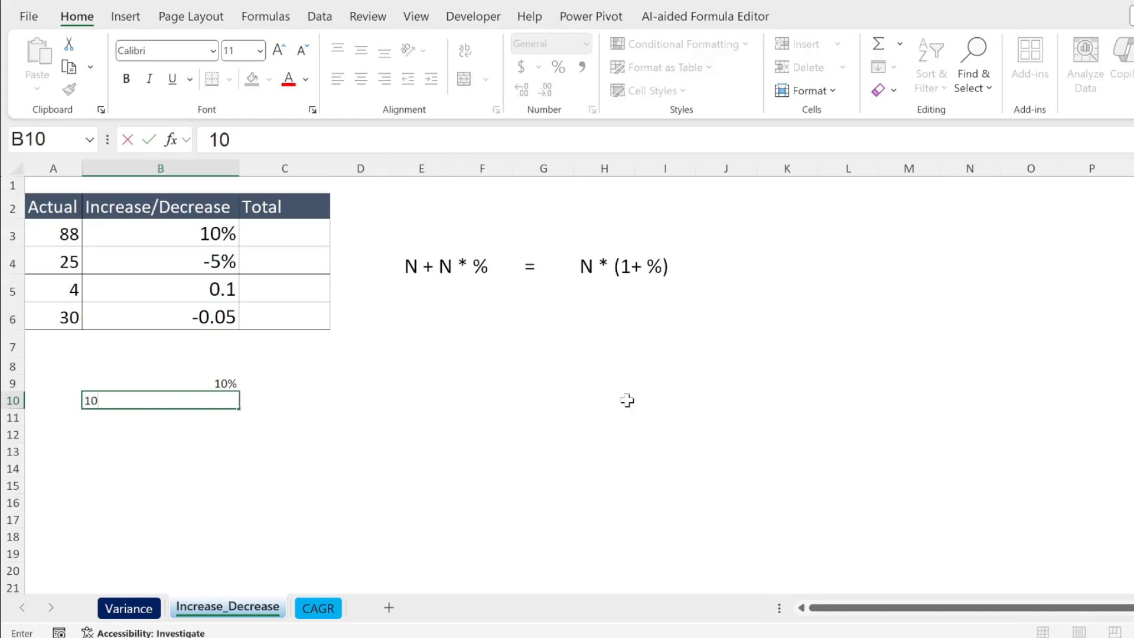
{"action": "key", "text": "Return"}
{"action": "key", "text": "Up"}
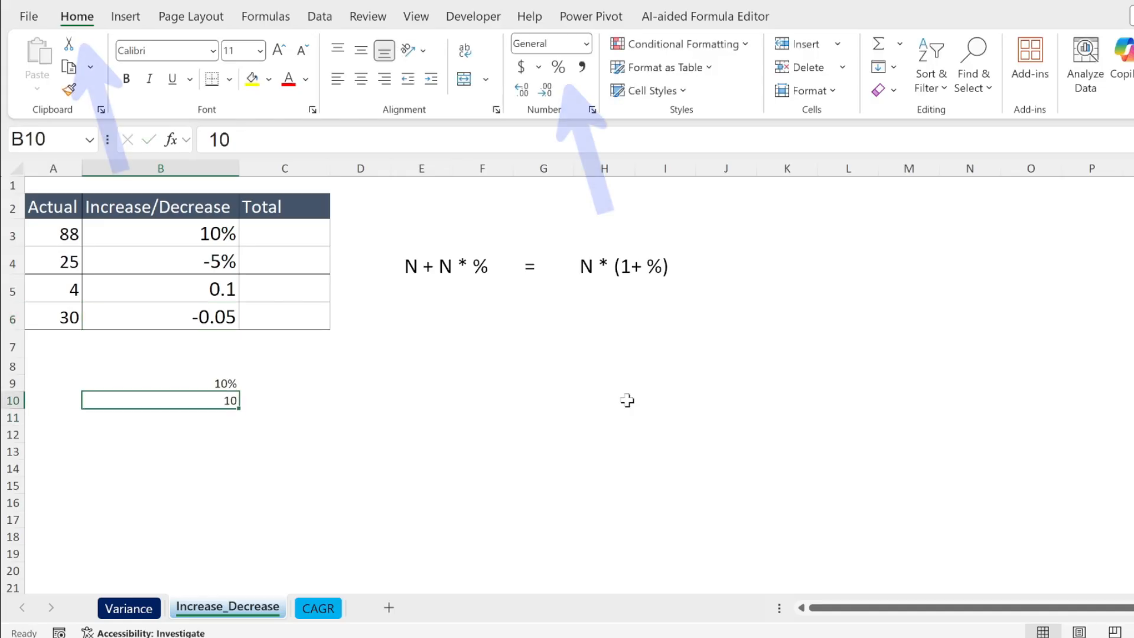
{"action": "left_click", "coordinate": [558, 67]}
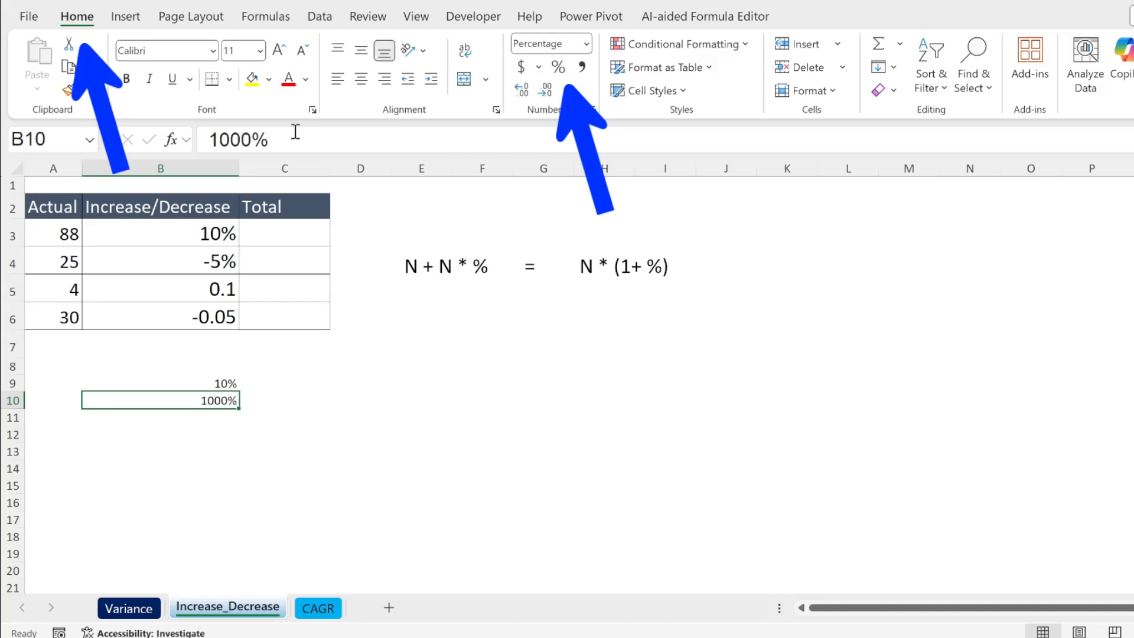
Correct the percentage in B10 to 10%
{"action": "left_click", "coordinate": [249, 140]}
{"action": "key", "text": "BackSpace"}
{"action": "key", "text": "BackSpace"}
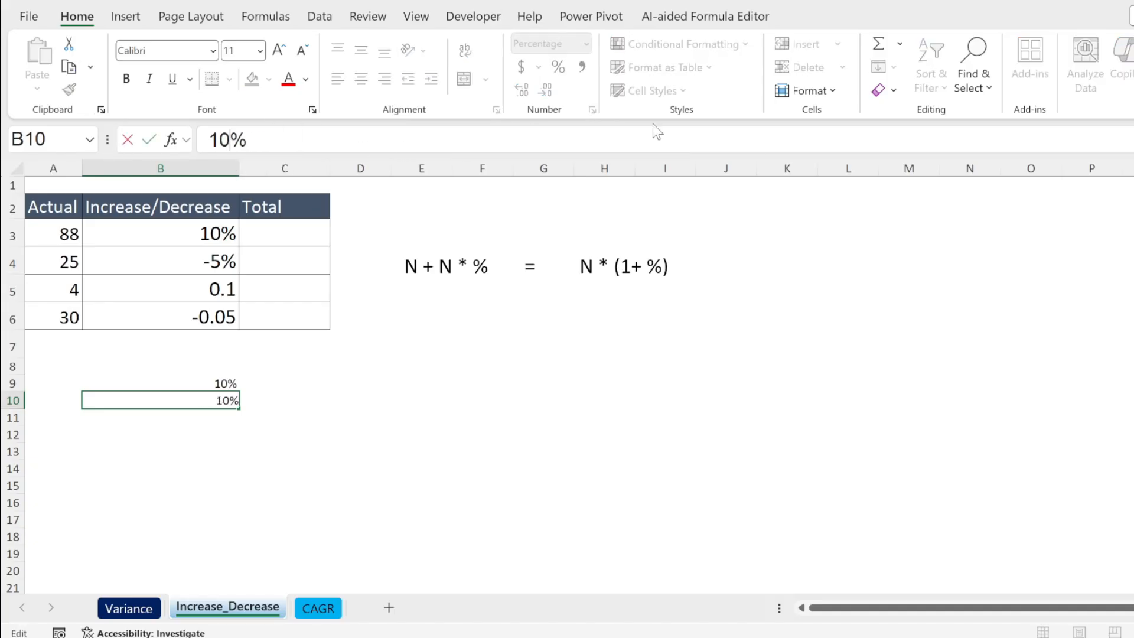
{"action": "key", "text": "Return"}
{"action": "left_click", "coordinate": [360, 383]}
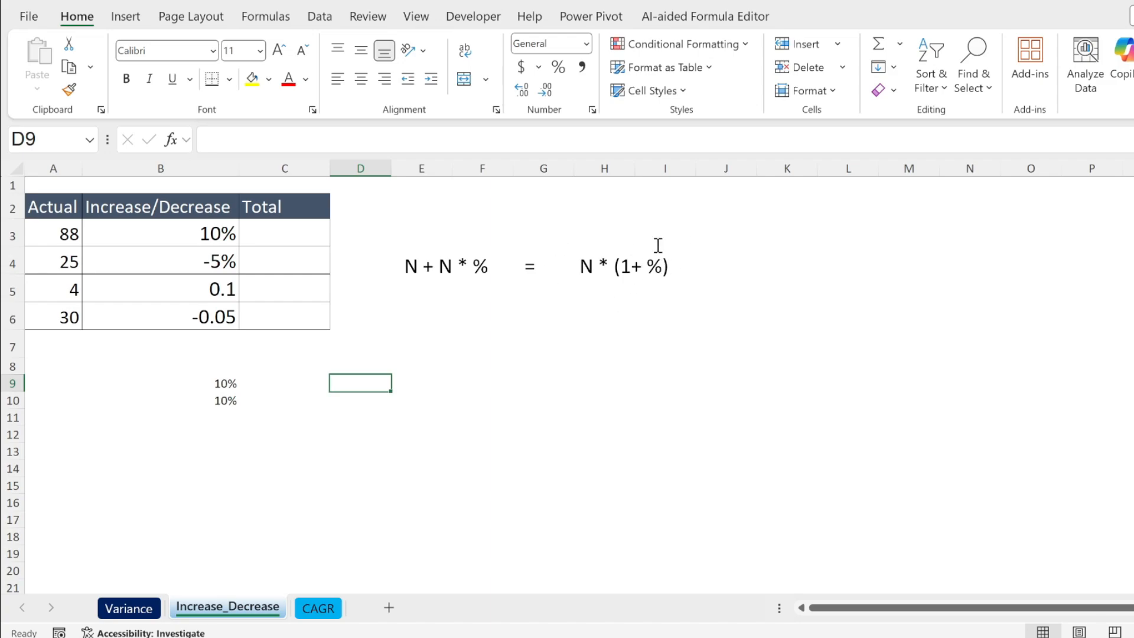
Enter the total formula =A3*(1+B3) in C3 of the increase/decrease table
{"action": "left_click", "coordinate": [296, 236]}
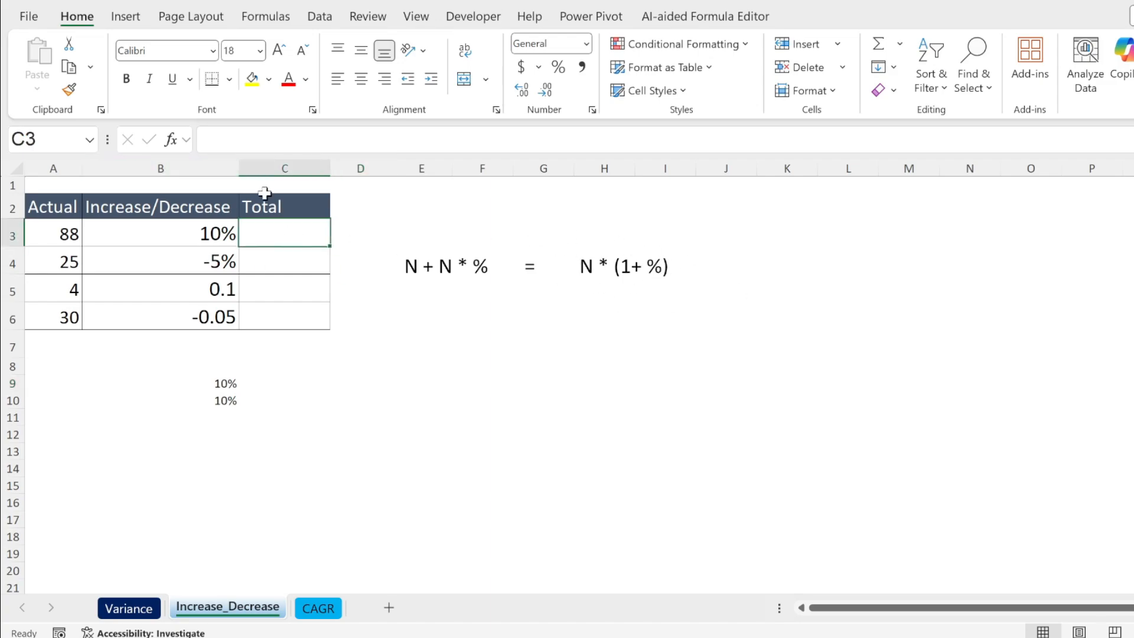
{"action": "type", "text": "="}
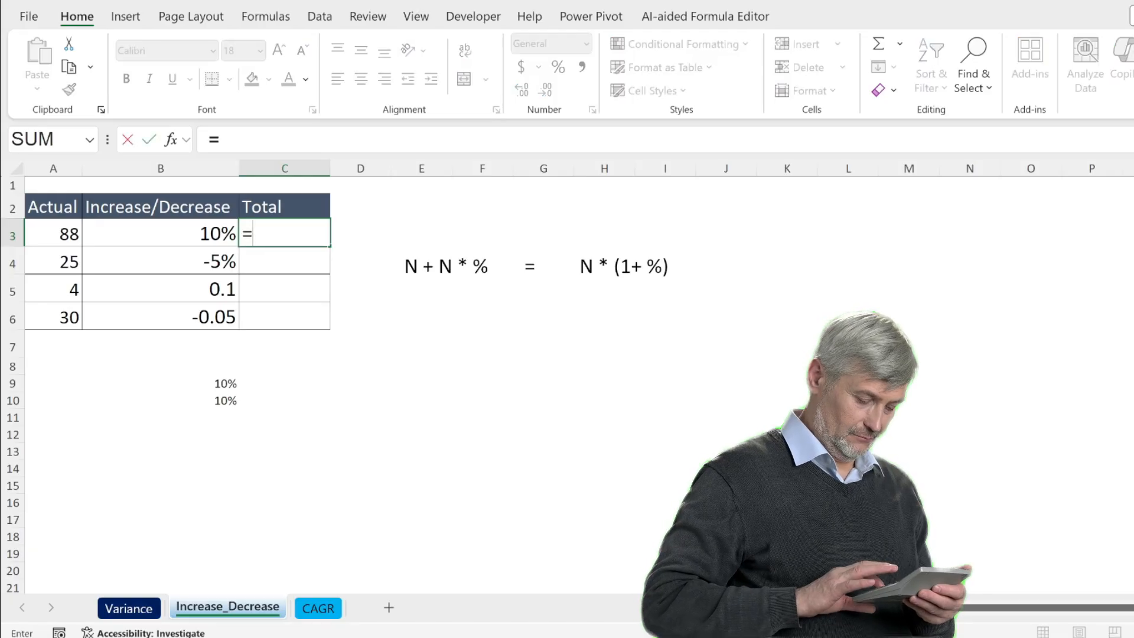
{"action": "left_click", "coordinate": [82, 242]}
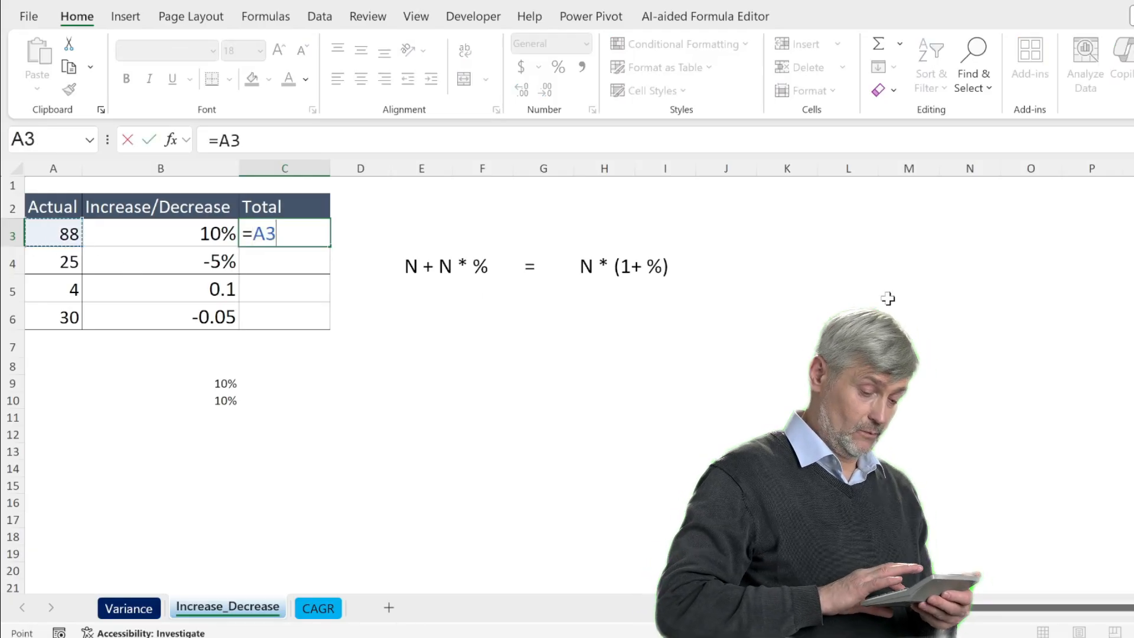
{"action": "type", "text": "*"}
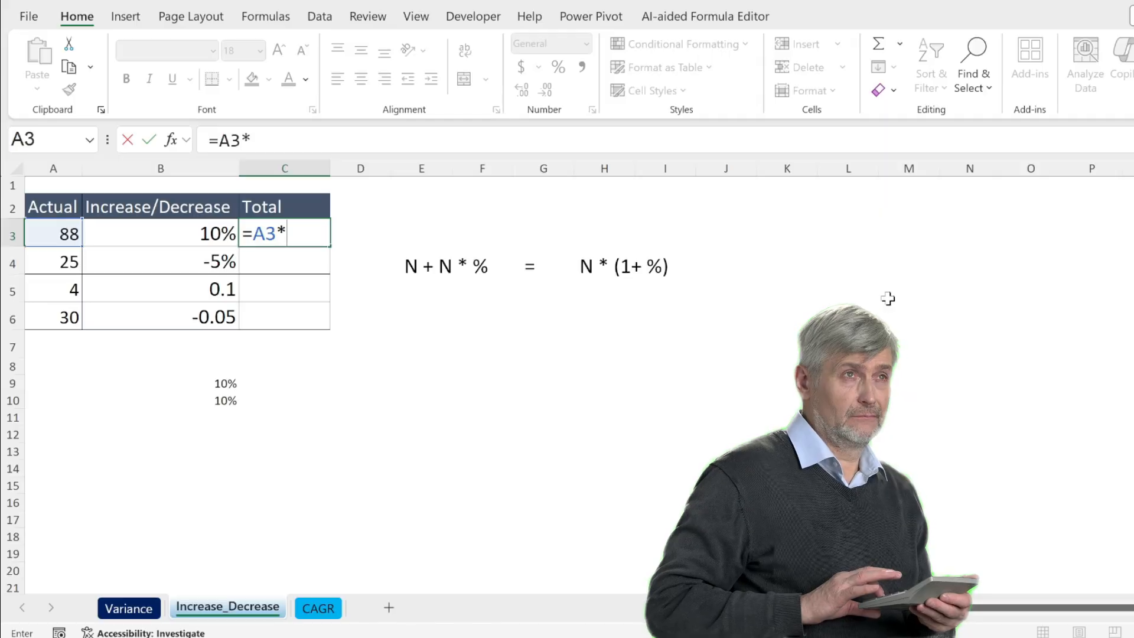
{"action": "type", "text": "(1+"}
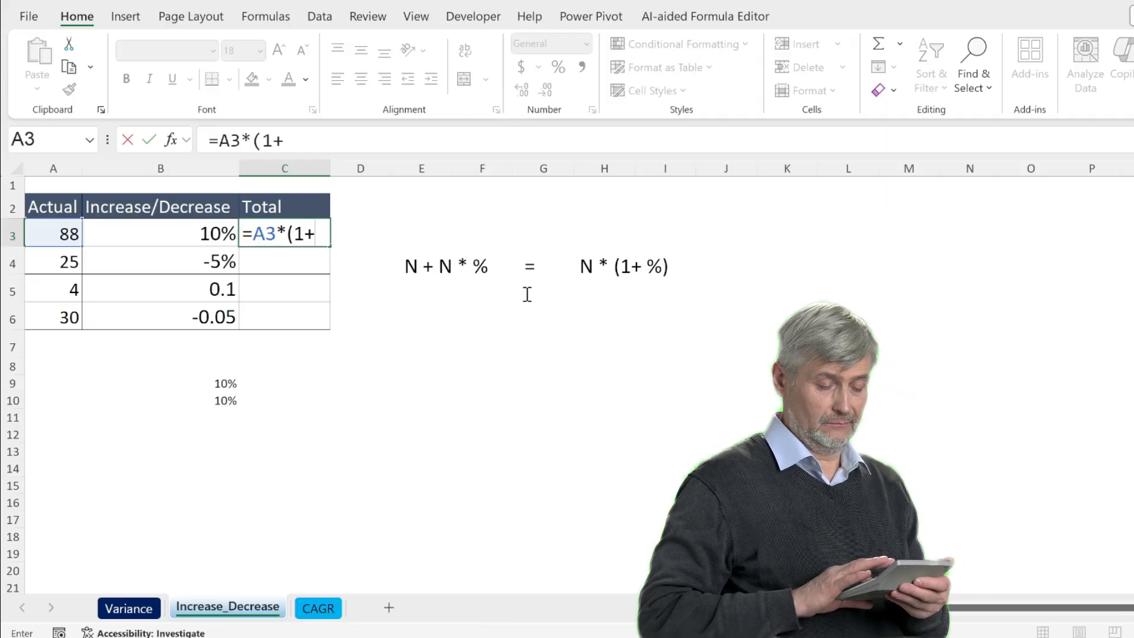
{"action": "left_click", "coordinate": [207, 234]}
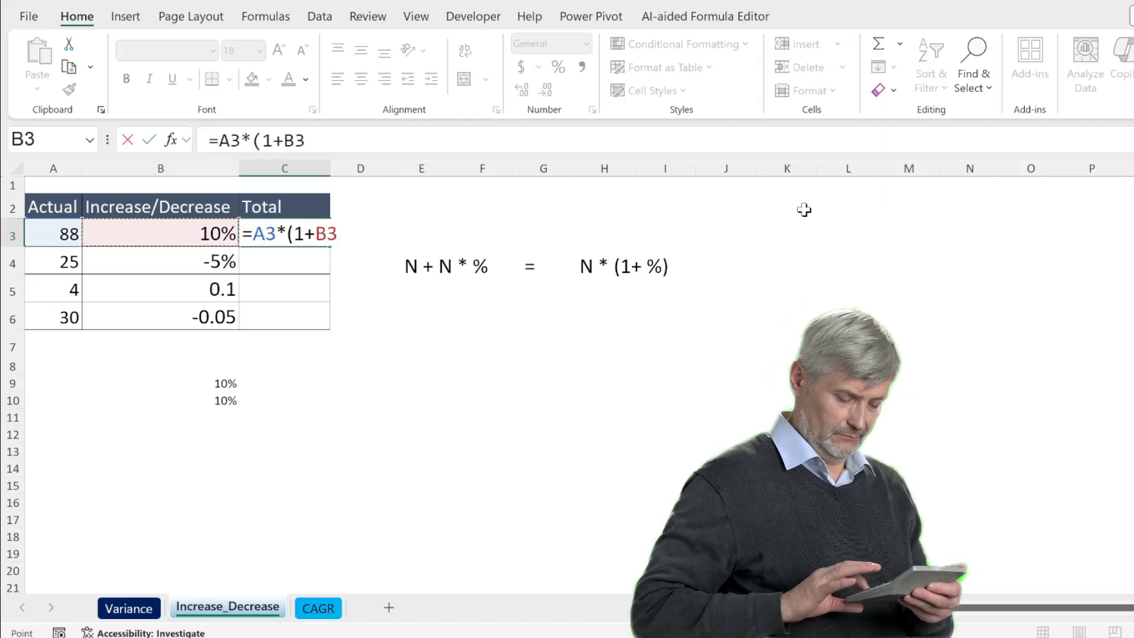
{"action": "type", "text": ")"}
{"action": "key", "text": "Return"}
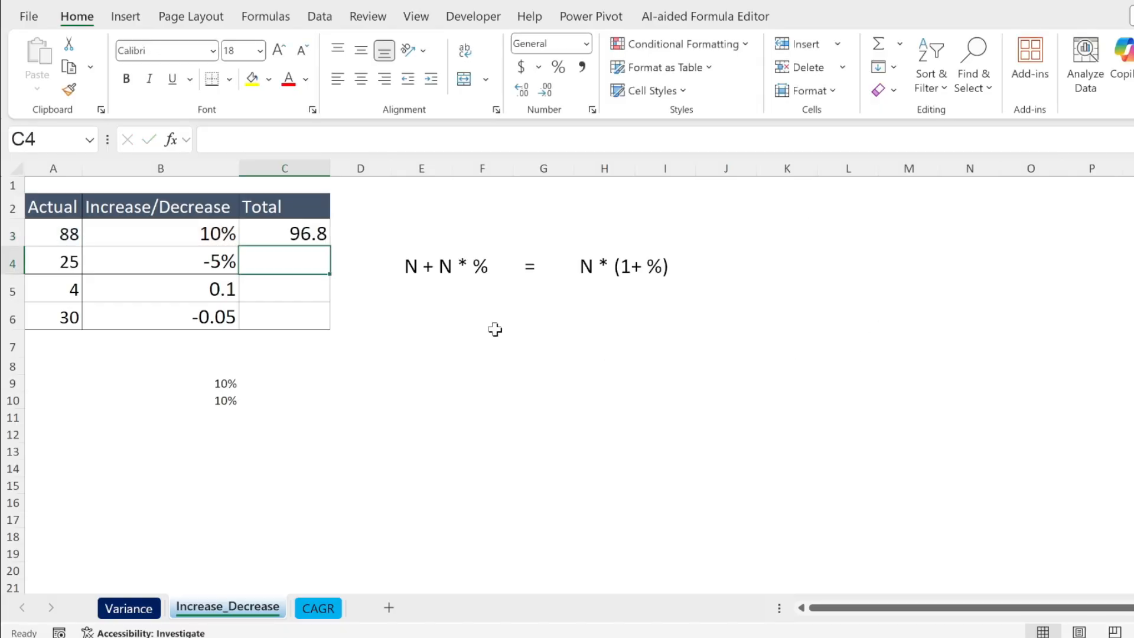
Fill the total formula from C3 down to C6
{"action": "left_click", "coordinate": [304, 232]}
{"action": "left_click_drag", "start_coordinate": [330, 245], "coordinate": [319, 334]}
{"action": "left_click", "coordinate": [366, 362]}
Examine the total formula in C4, then the decimal entries in B5:B6 and their totals in C5:C6
{"action": "left_click", "coordinate": [266, 263]}
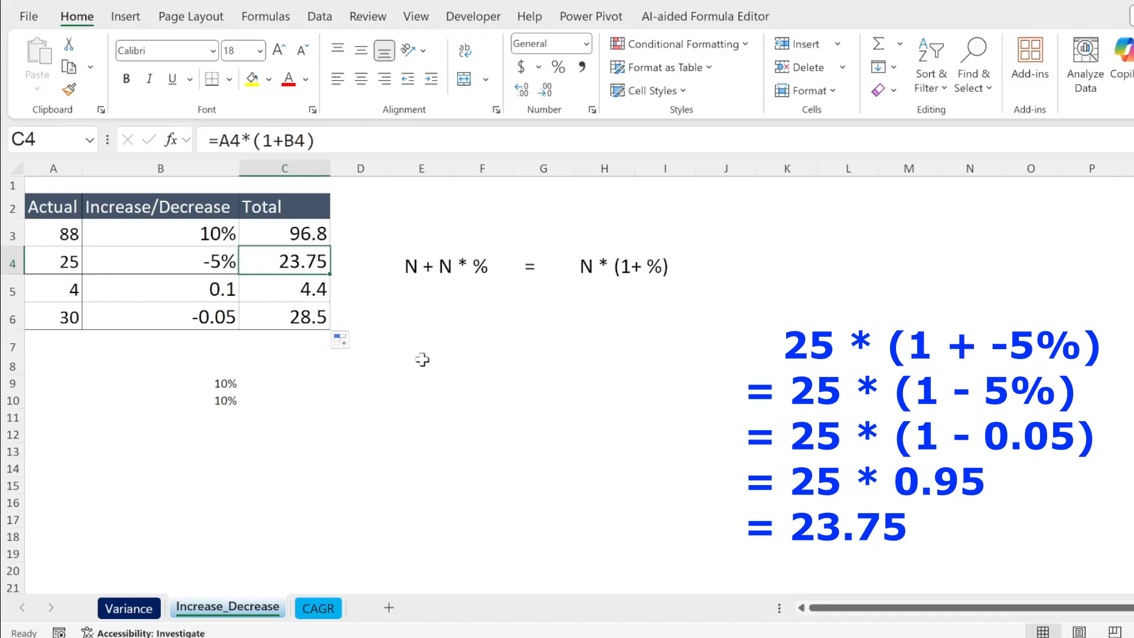
{"action": "left_click", "coordinate": [440, 387]}
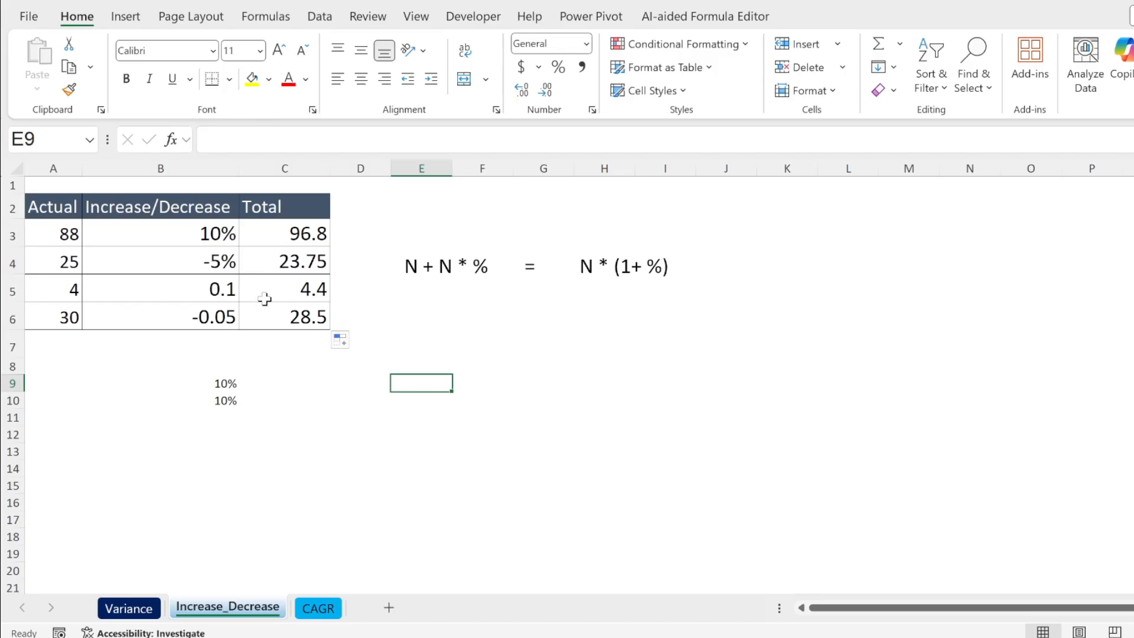
{"action": "left_click_drag", "start_coordinate": [212, 287], "coordinate": [235, 319]}
{"action": "left_click", "coordinate": [476, 369]}
{"action": "left_click_drag", "start_coordinate": [309, 291], "coordinate": [307, 319]}
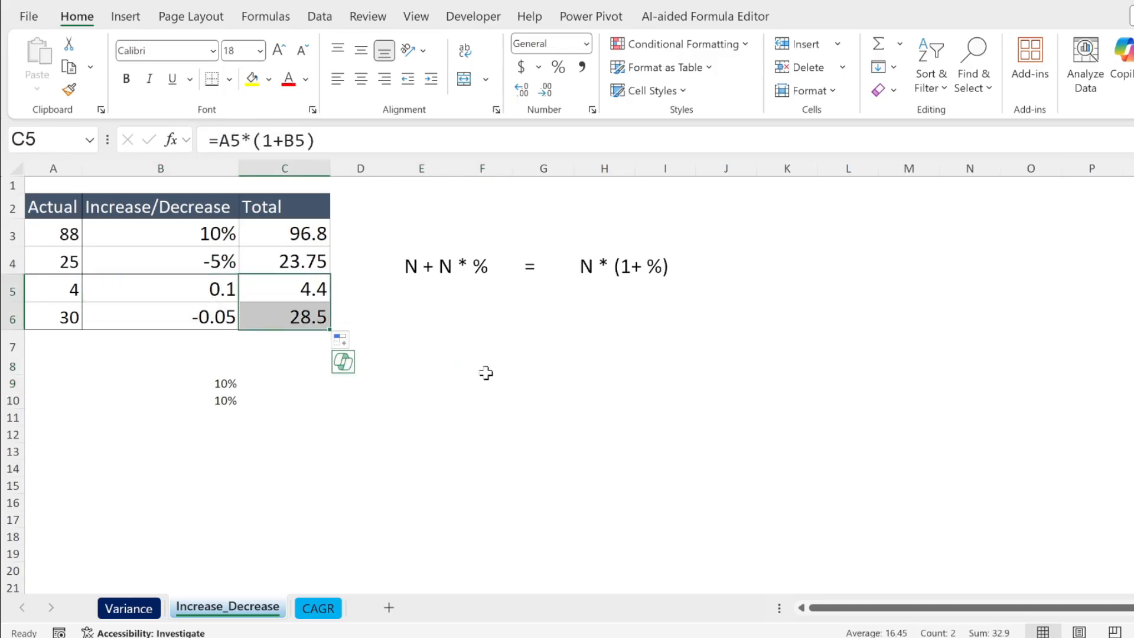
{"action": "left_click", "coordinate": [568, 389]}
Switch to the CAGR sheet and review the CAGR definition, the starting value in A2 and the Year 3 cell
{"action": "left_click", "coordinate": [317, 607]}
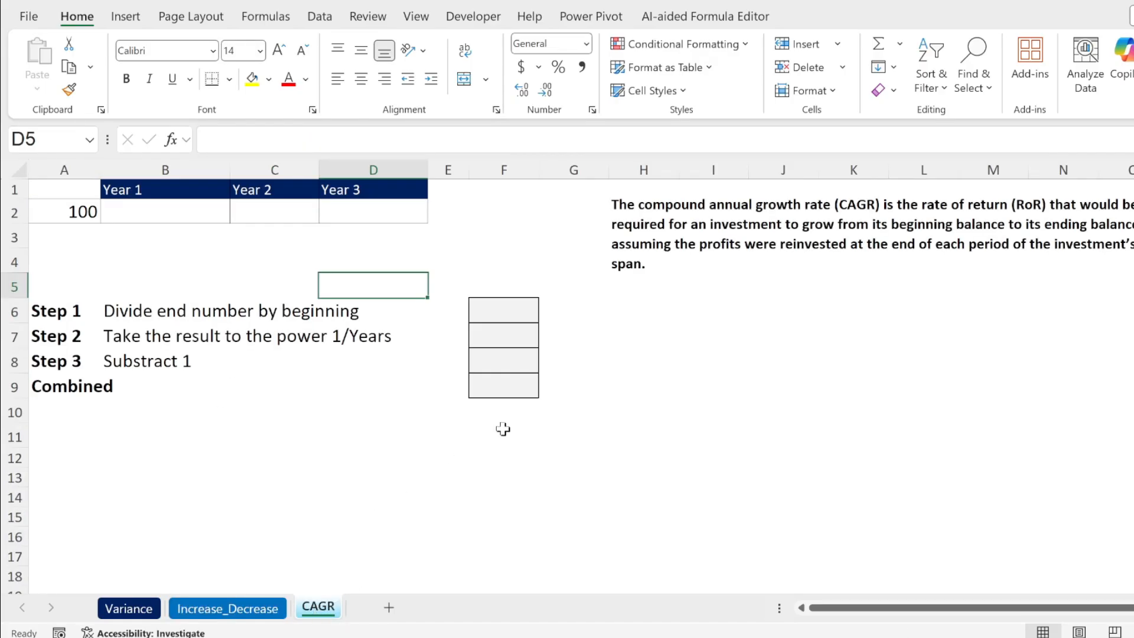
{"action": "left_click", "coordinate": [740, 390]}
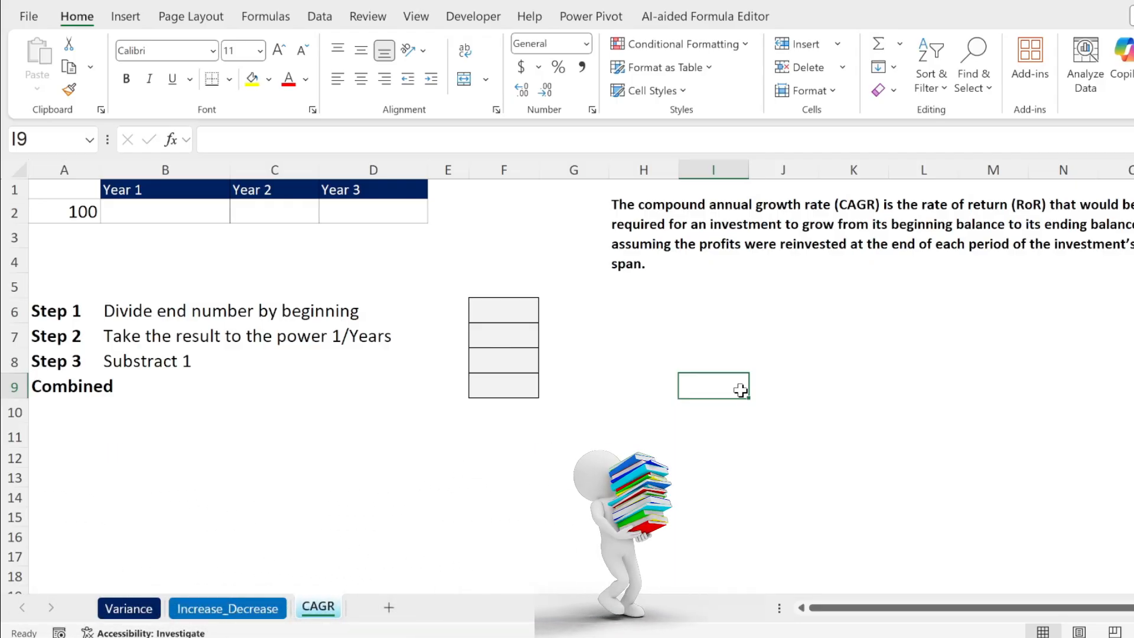
{"action": "left_click", "coordinate": [628, 216]}
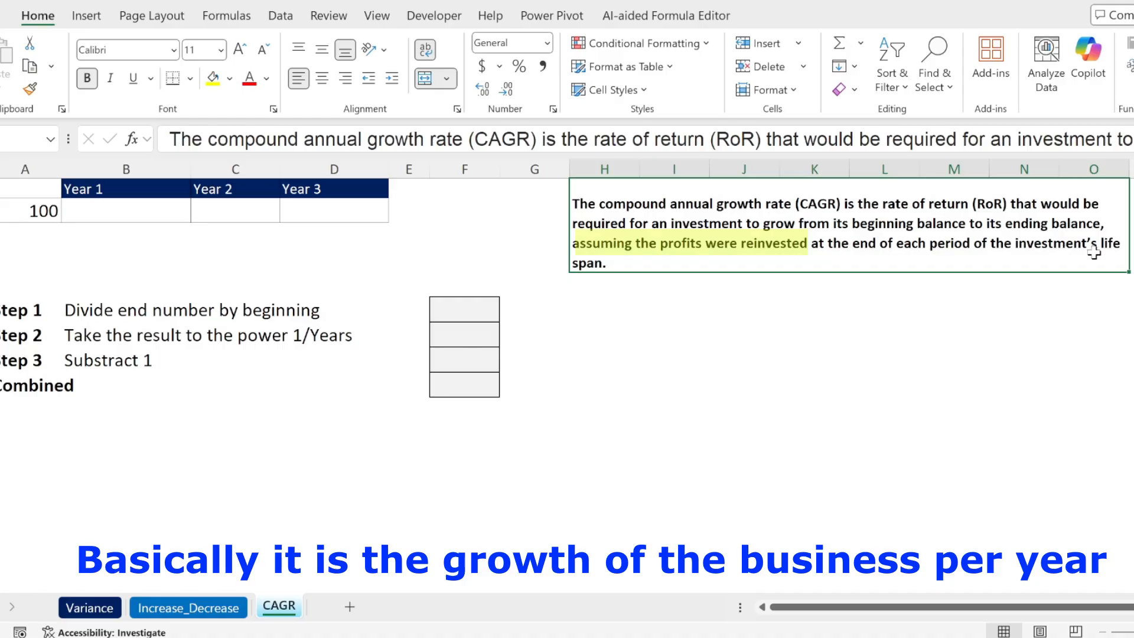
{"action": "left_click", "coordinate": [699, 335]}
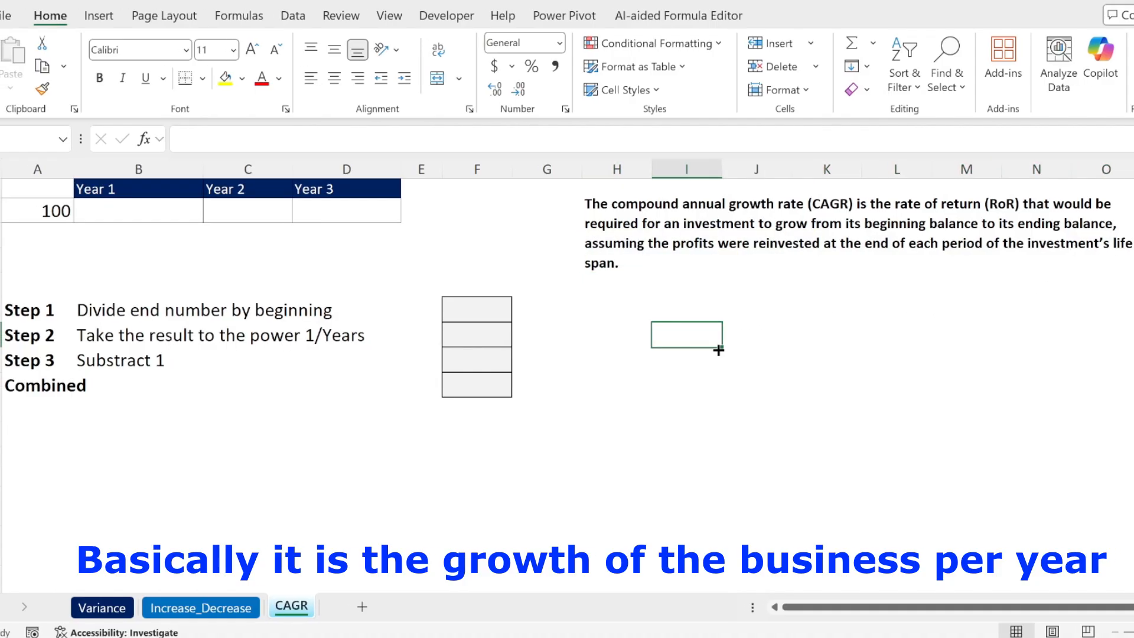
{"action": "left_click", "coordinate": [59, 212]}
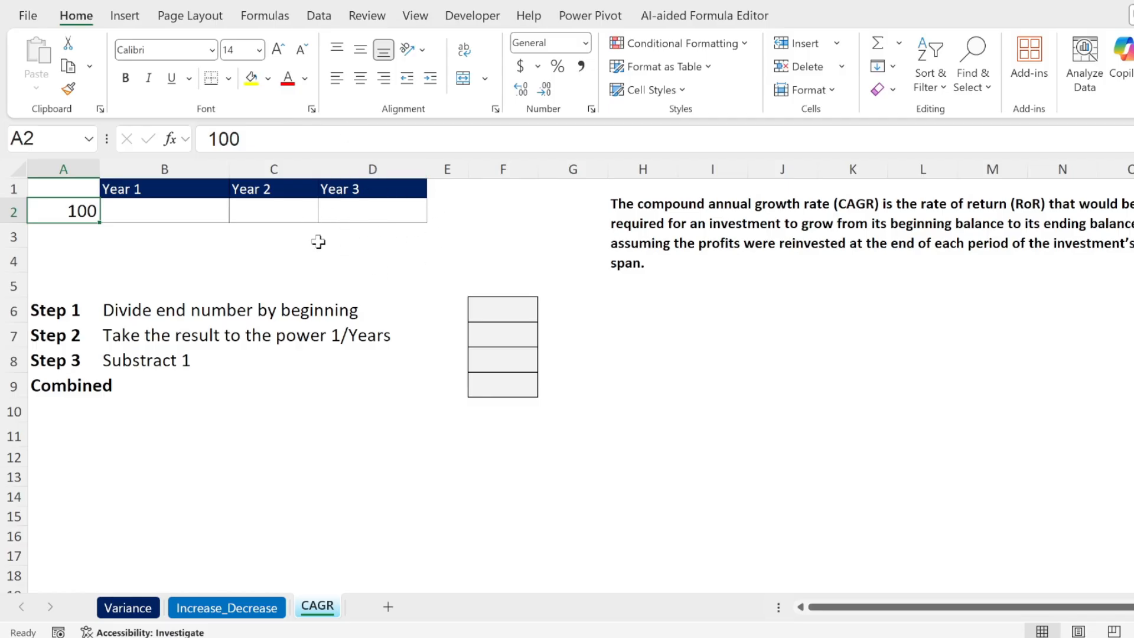
{"action": "left_click", "coordinate": [355, 208]}
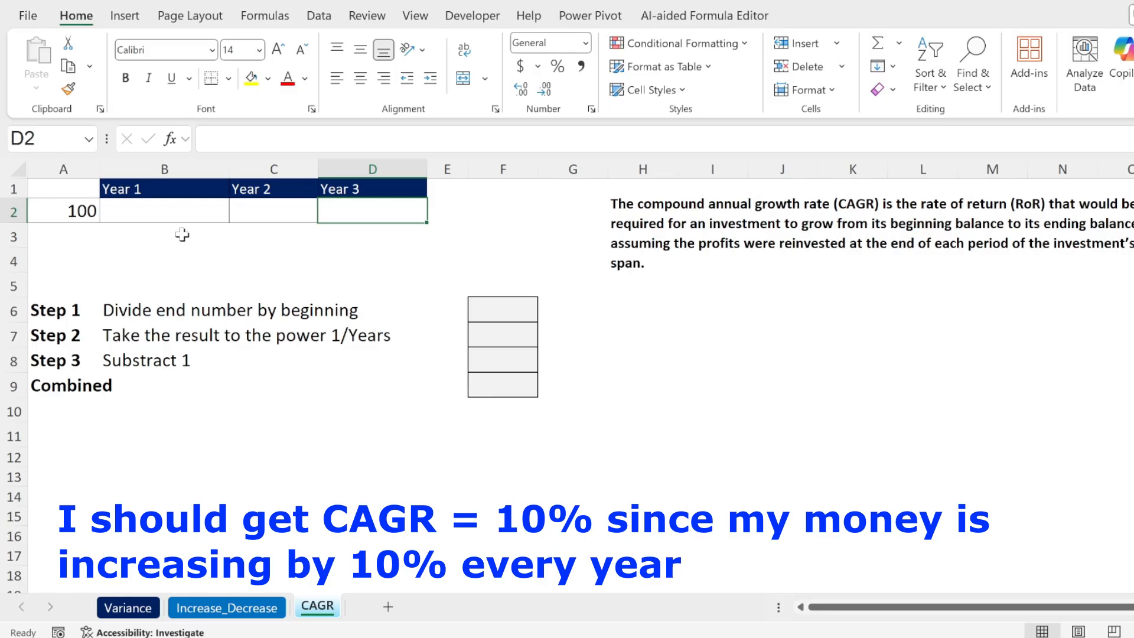
Enter the Year 1 growth formula =A2*(1+10%) in B2
{"action": "left_click", "coordinate": [121, 216]}
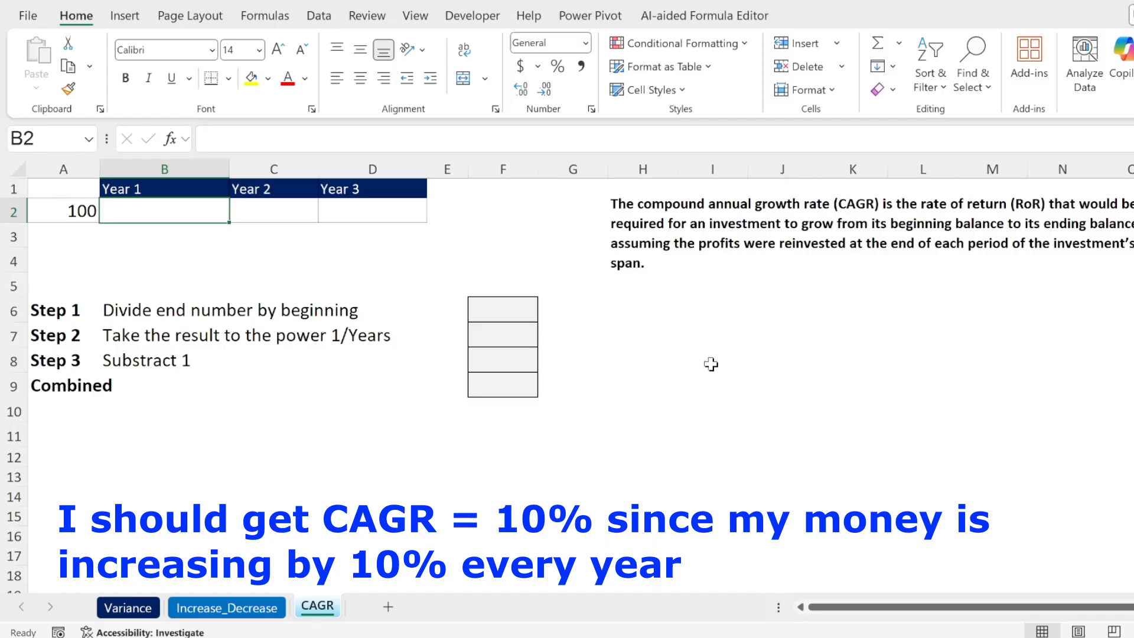
{"action": "type", "text": "="}
{"action": "key", "text": "Left"}
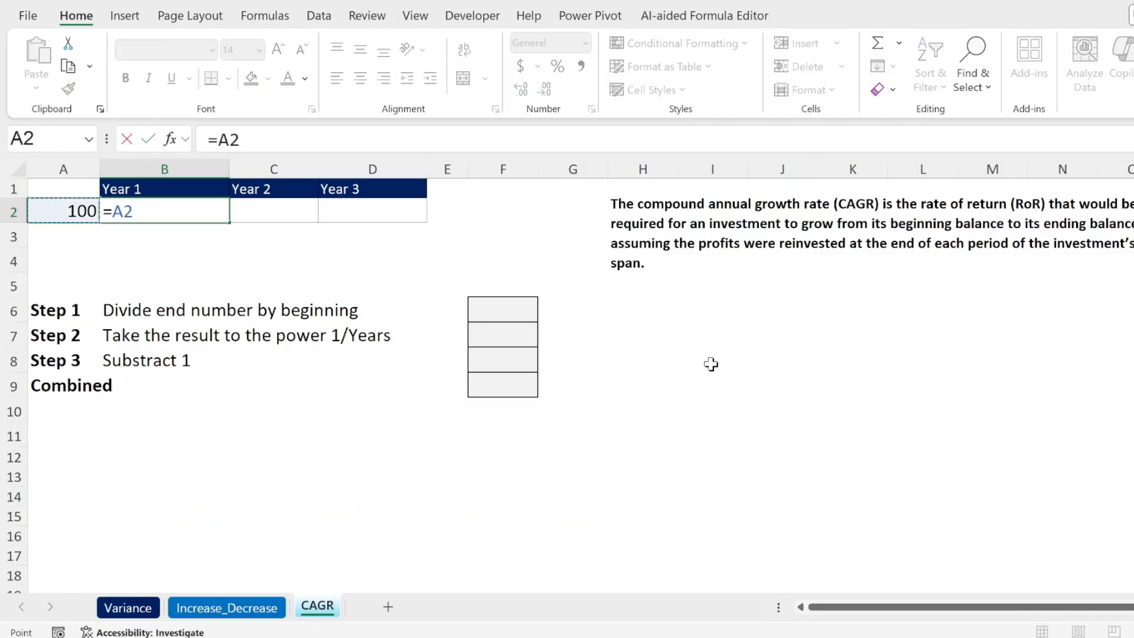
{"action": "type", "text": "*"}
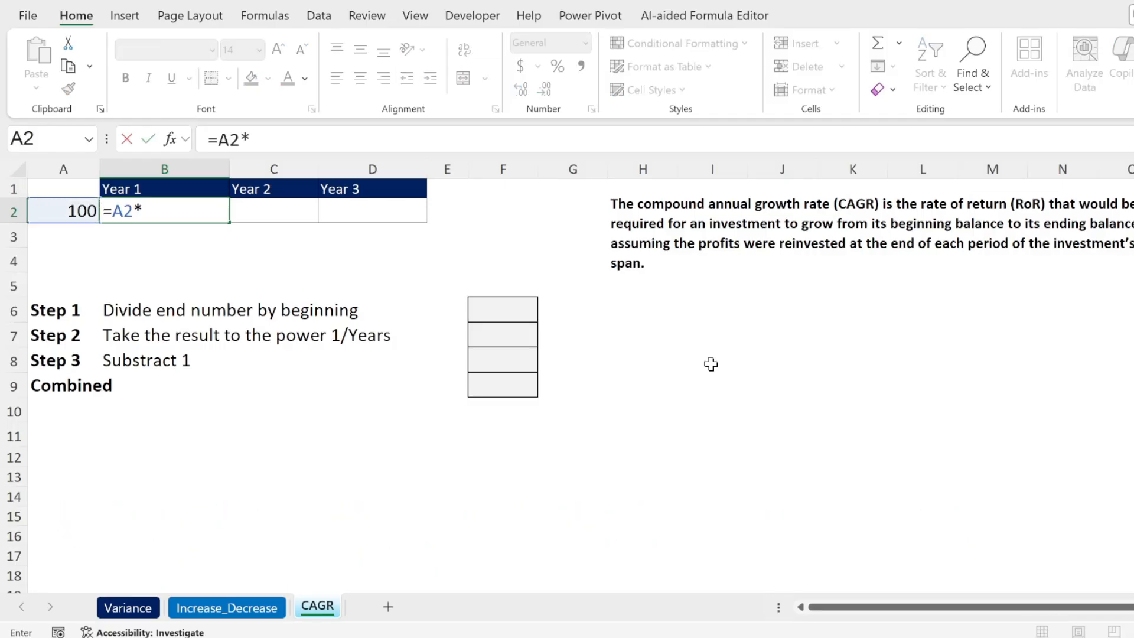
{"action": "type", "text": "(1+10%"}
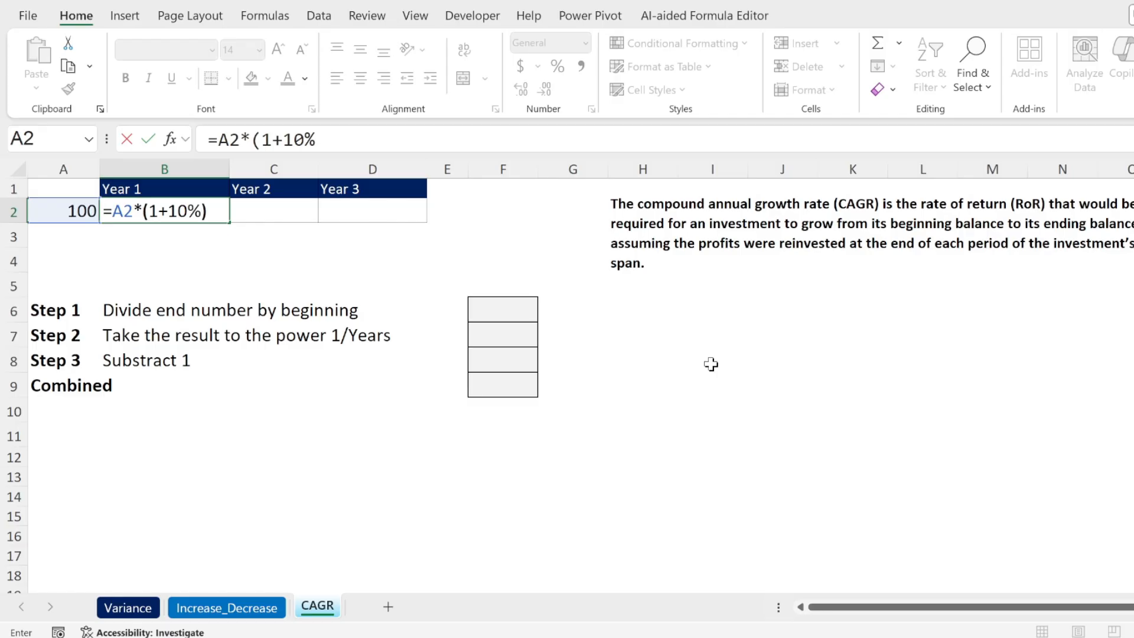
{"action": "type", "text": ")"}
{"action": "key", "text": "Return"}
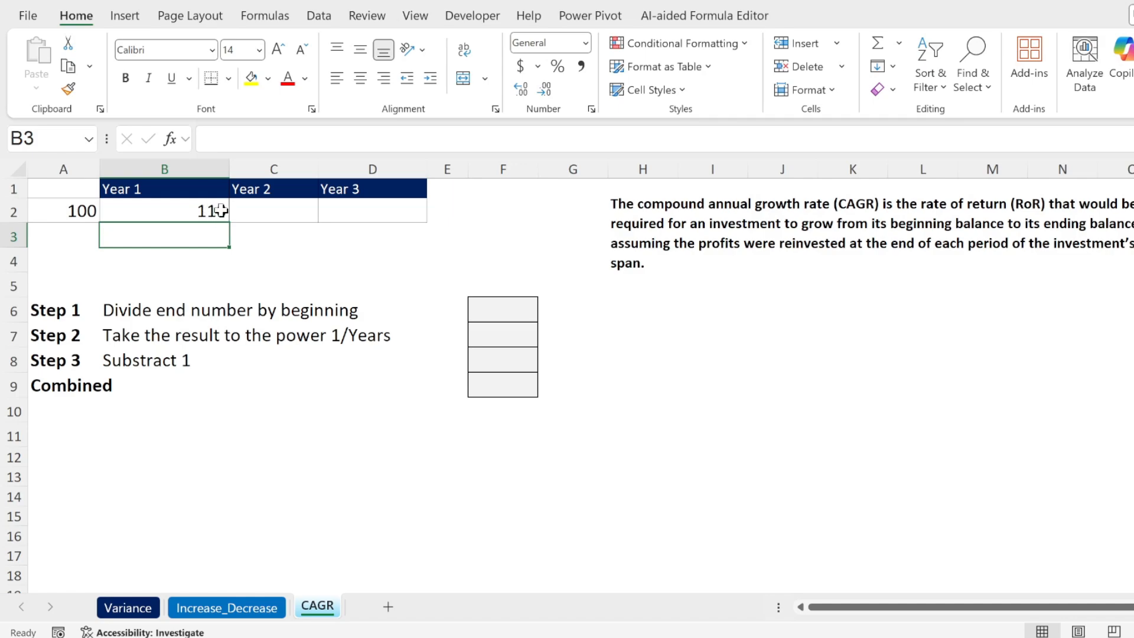
Enter the Year 2 growth formula =B2*(1+10%) in C2
{"action": "left_click", "coordinate": [254, 216]}
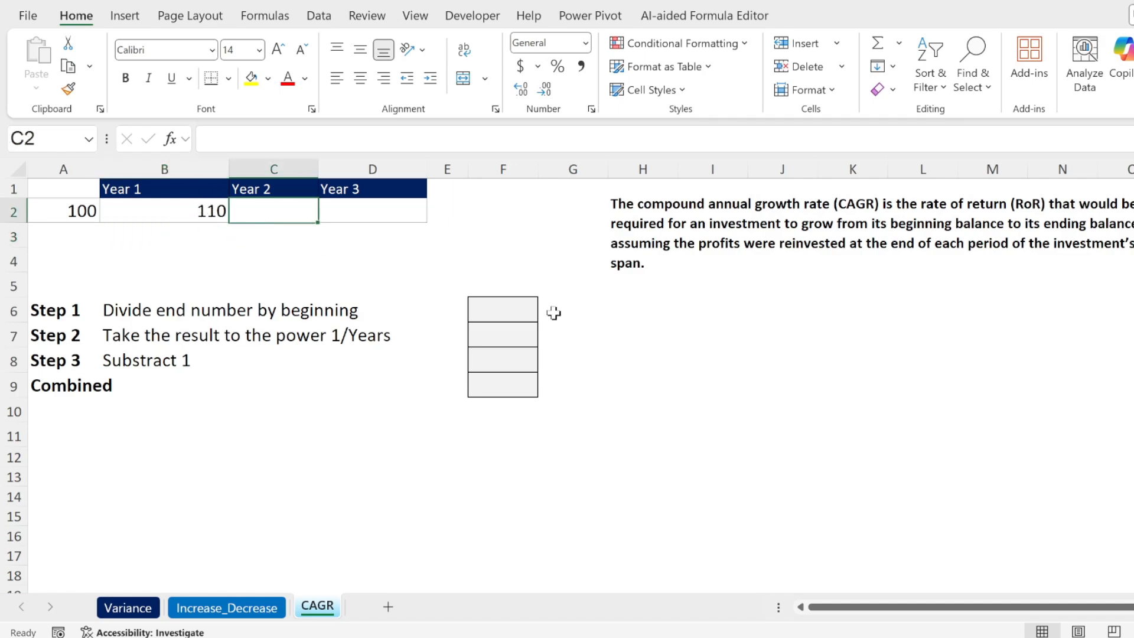
{"action": "type", "text": "="}
{"action": "key", "text": "Left"}
{"action": "type", "text": "*"}
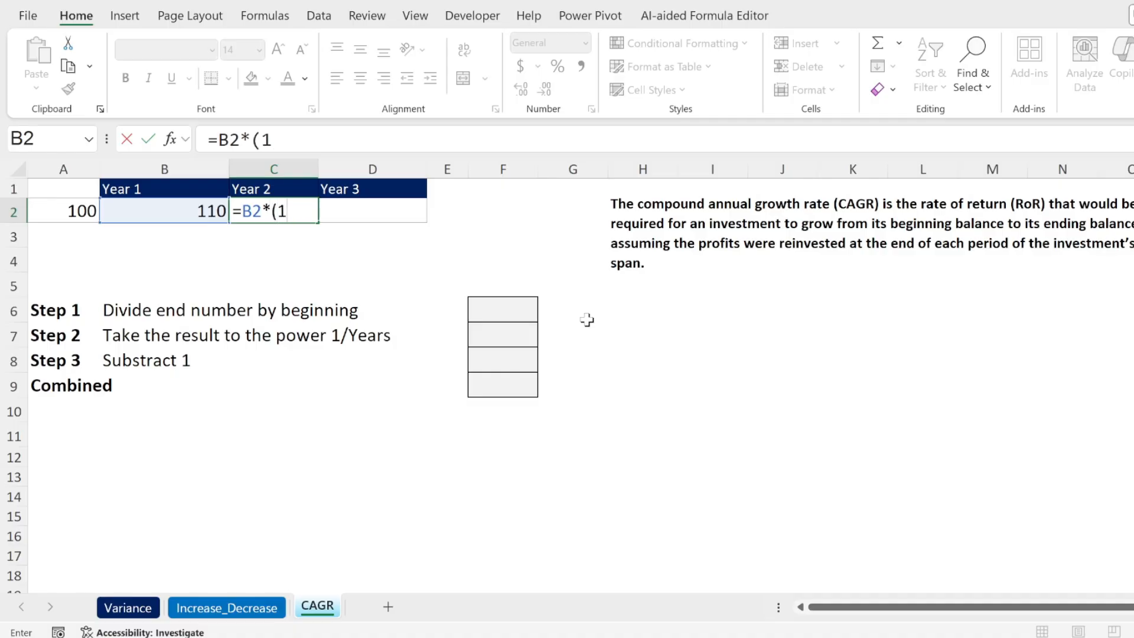
{"action": "type", "text": "(1+10%)"}
{"action": "key", "text": "Return"}
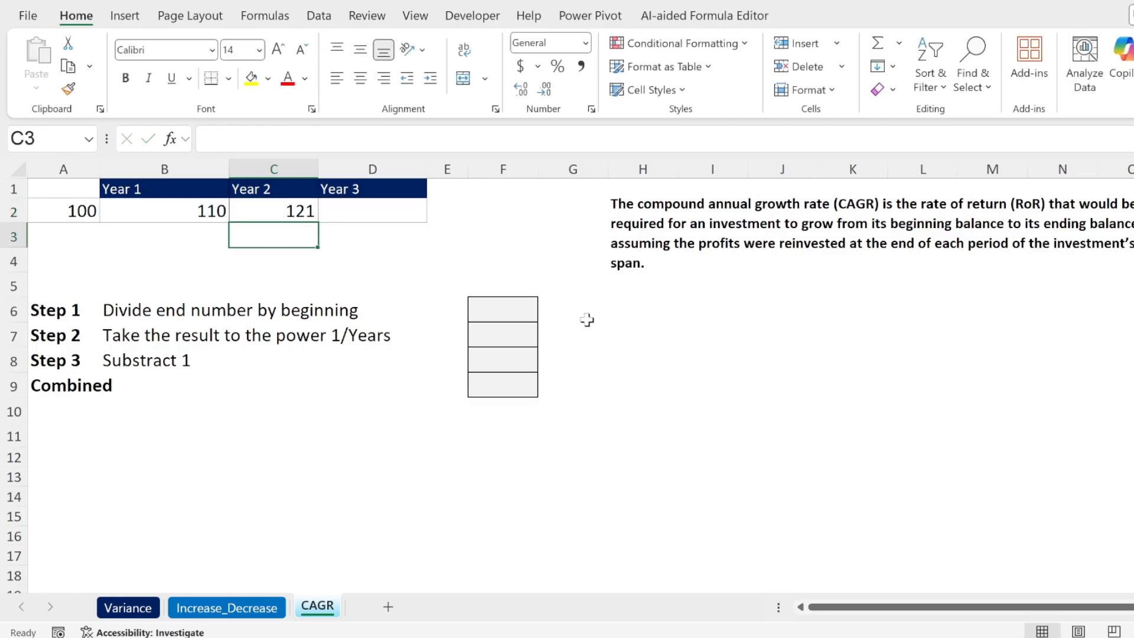
Fill the Year 2 growth formula from C2 into D2 for Year 3 and check the copied formula
{"action": "left_click", "coordinate": [257, 211]}
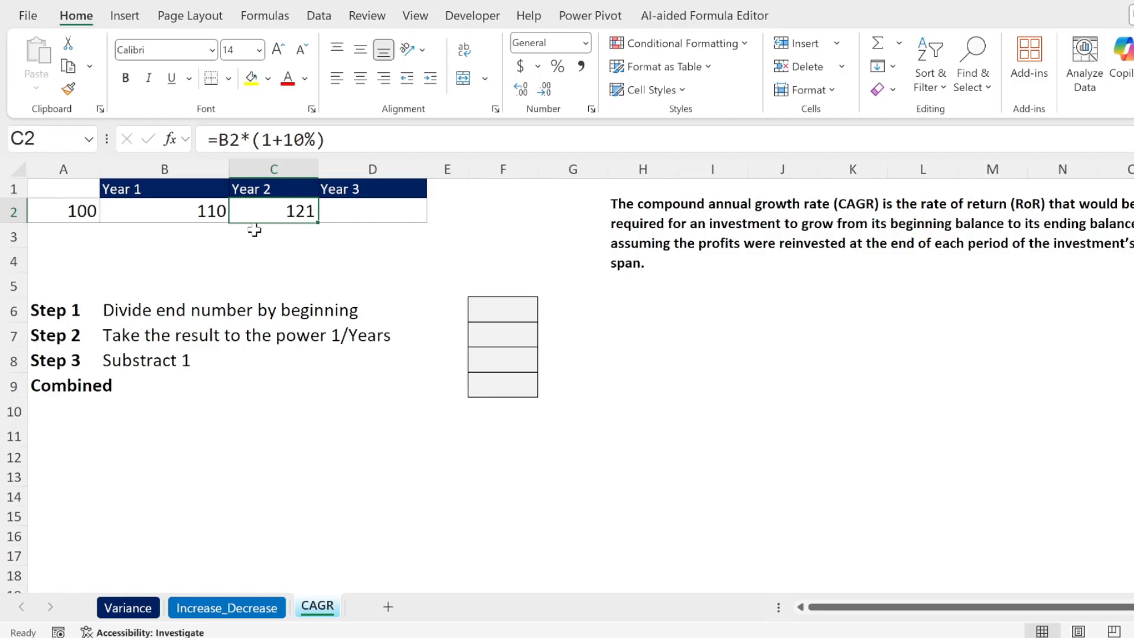
{"action": "left_click_drag", "start_coordinate": [320, 226], "coordinate": [379, 213]}
{"action": "left_click", "coordinate": [379, 213]}
{"action": "left_click", "coordinate": [247, 141]}
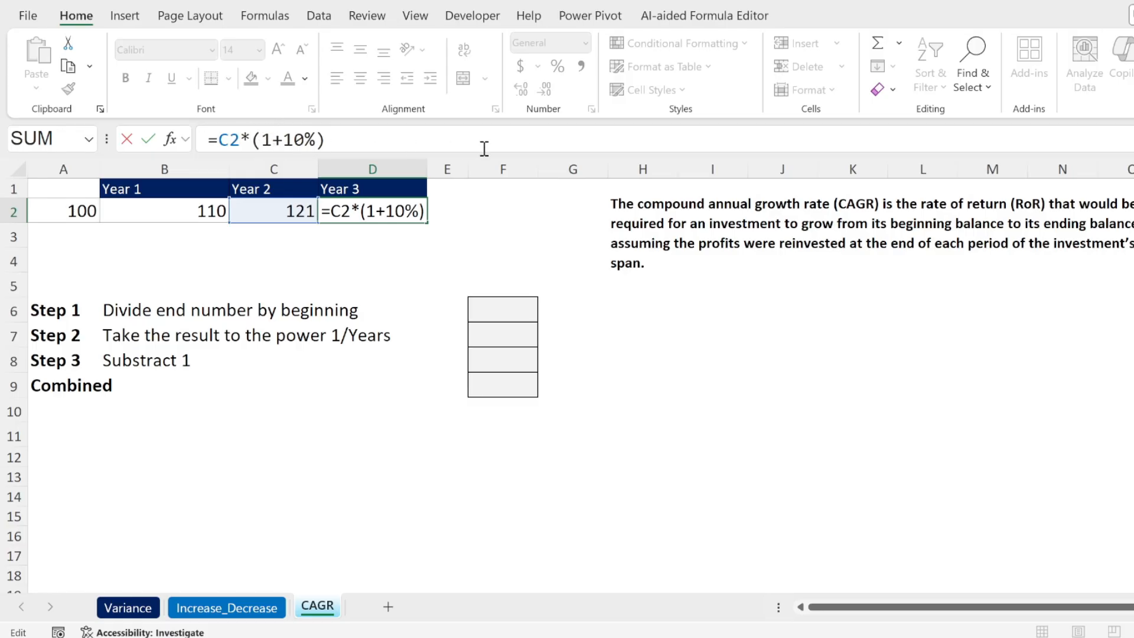
{"action": "key", "text": "Return"}
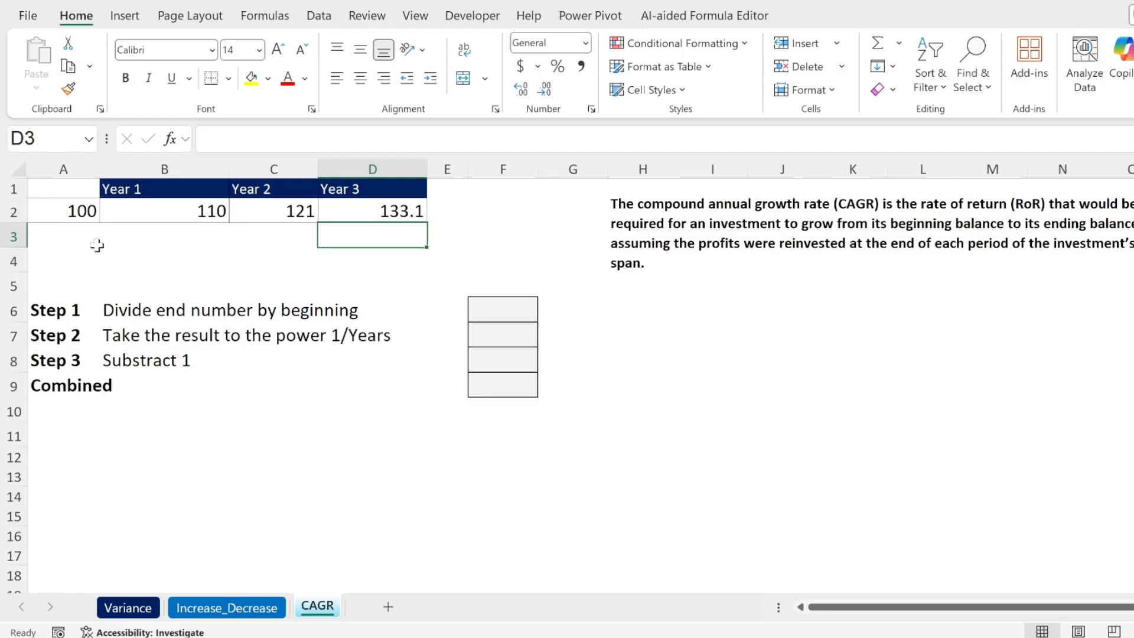
Enter the formula =D2/A2 in B4 to divide the Year 3 value by the starting value
{"action": "left_click", "coordinate": [131, 258]}
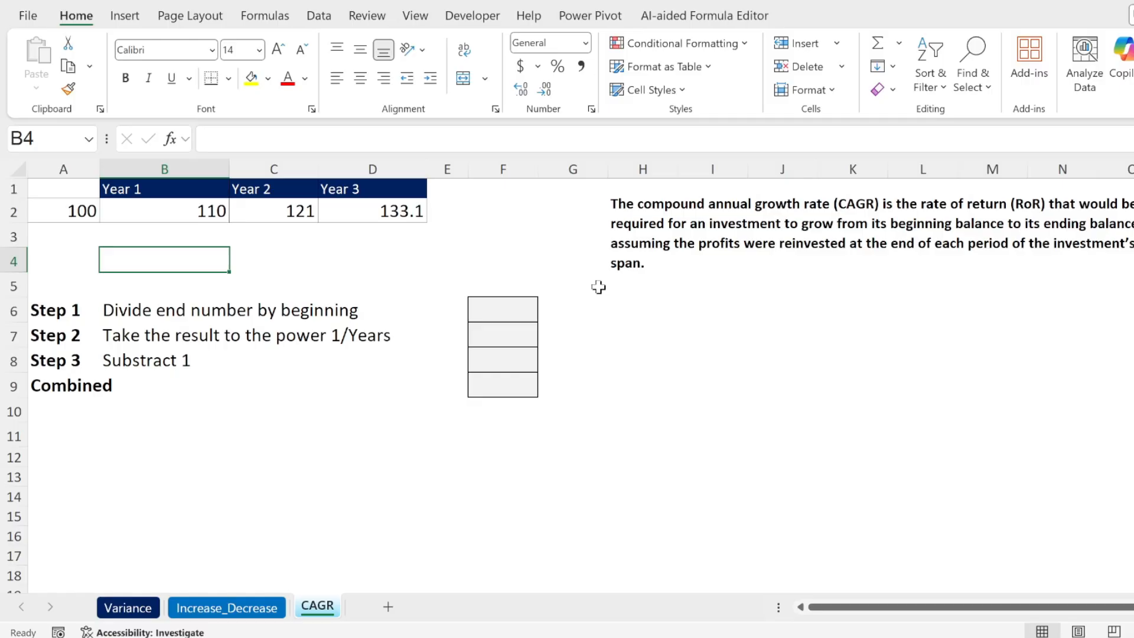
{"action": "type", "text": "="}
{"action": "key", "text": "Up"}
{"action": "key", "text": "Up"}
{"action": "key", "text": "Right"}
{"action": "key", "text": "Right"}
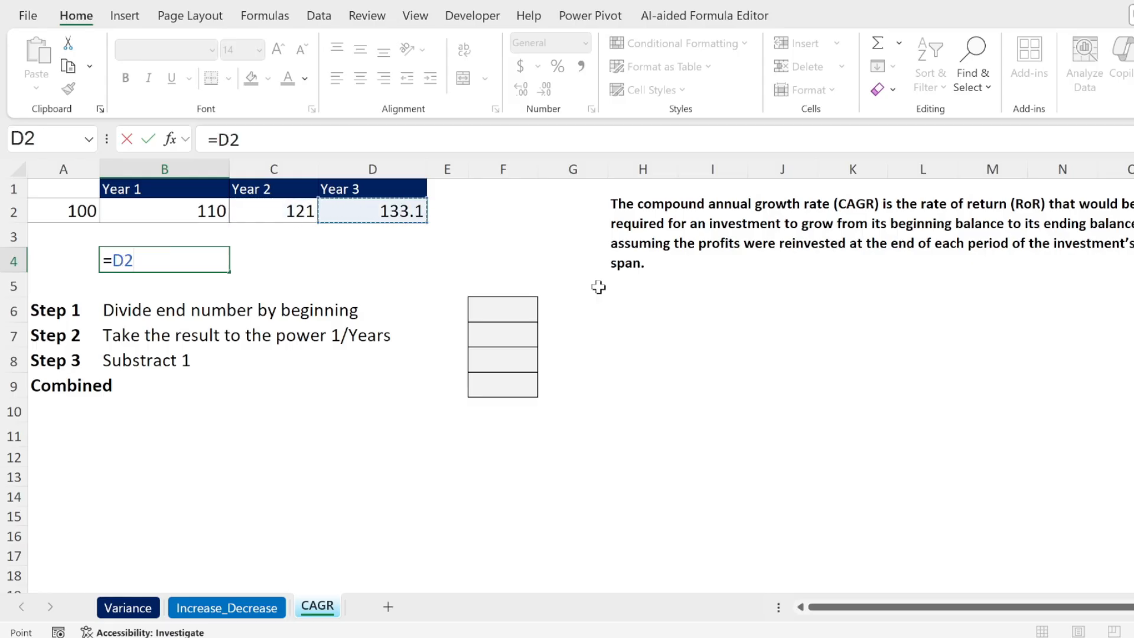
{"action": "type", "text": "/"}
{"action": "key", "text": "Left"}
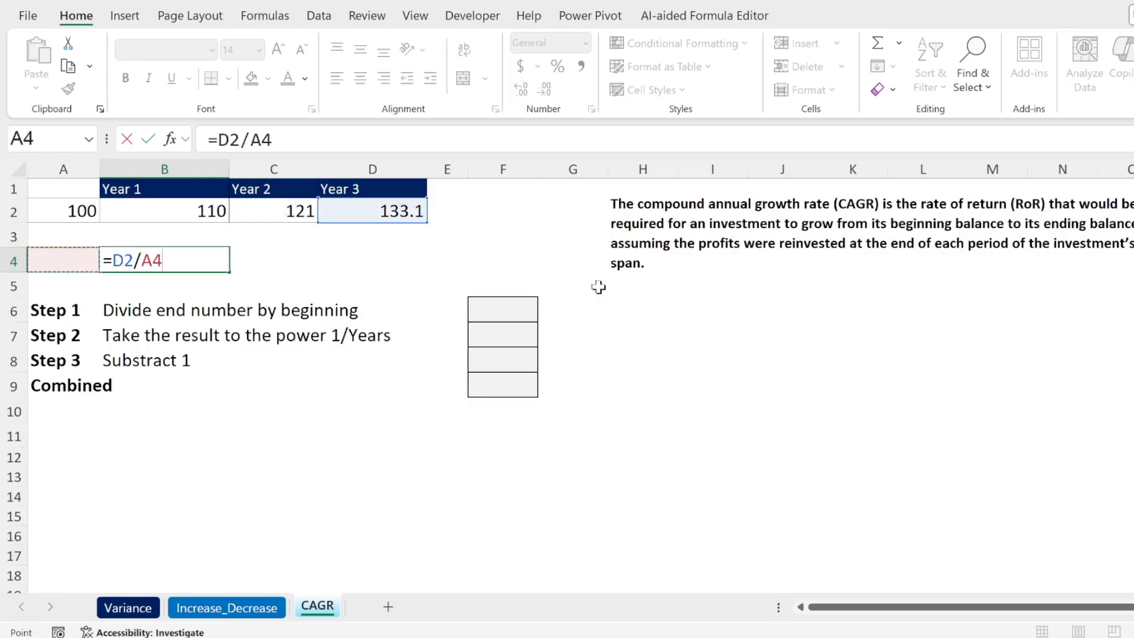
{"action": "key", "text": "Up"}
{"action": "key", "text": "Up"}
{"action": "key", "text": "Return"}
{"action": "key", "text": "Up"}
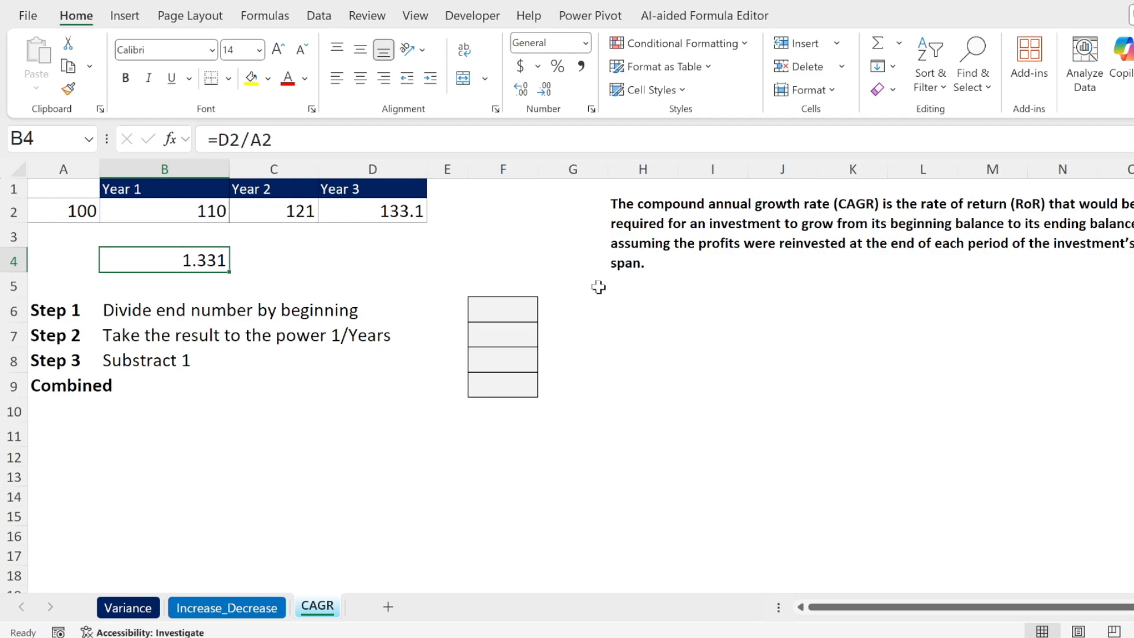
Enter the formula =B4-1 in C4 to get the total growth over the three years
{"action": "key", "text": "Right"}
{"action": "type", "text": "="}
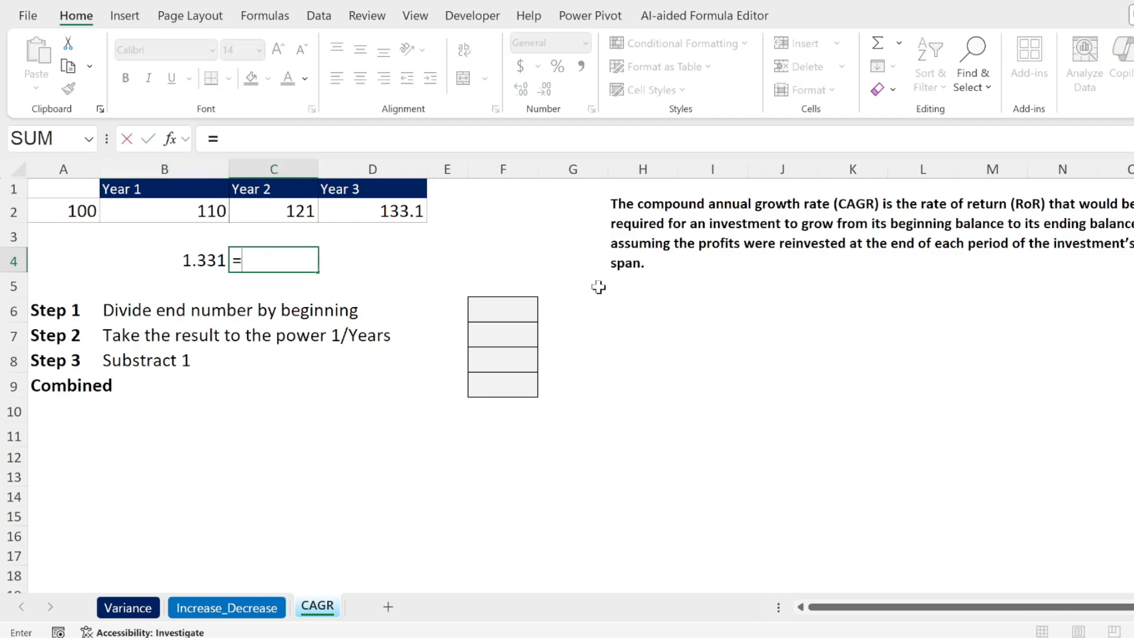
{"action": "key", "text": "Left"}
{"action": "type", "text": "-1"}
{"action": "key", "text": "Return"}
{"action": "key", "text": "Up"}
Enter the simple yearly average formula =C4/3 in D4 and format the cell as a percentage
{"action": "key", "text": "Right"}
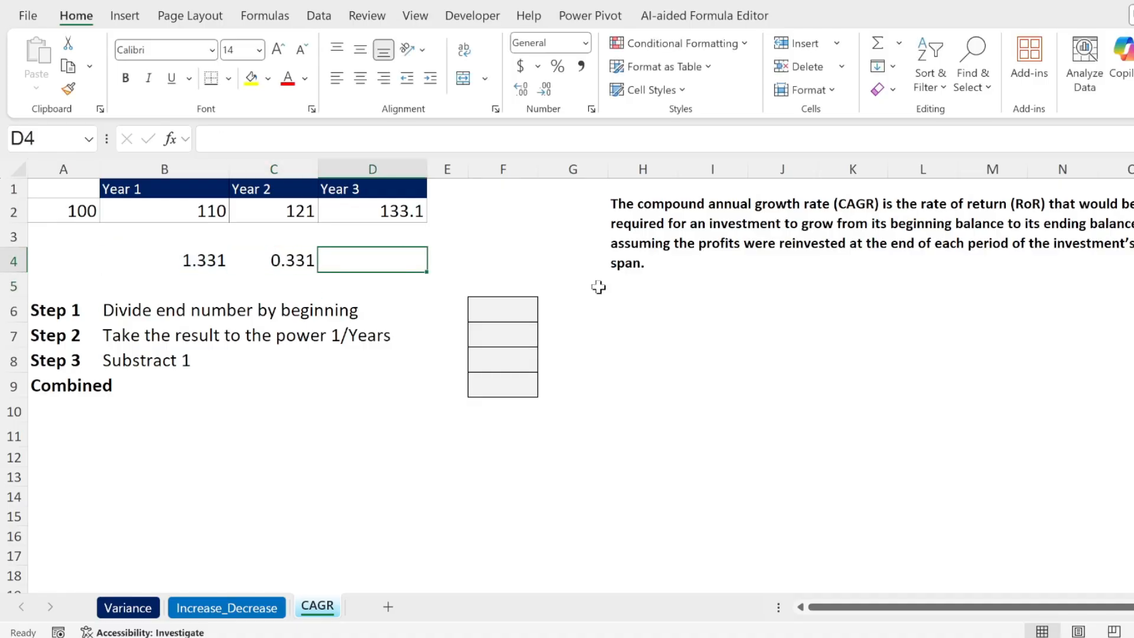
{"action": "type", "text": "="}
{"action": "key", "text": "Left"}
{"action": "type", "text": "/3"}
{"action": "key", "text": "Return"}
{"action": "key", "text": "Up"}
{"action": "left_click", "coordinate": [556, 66]}
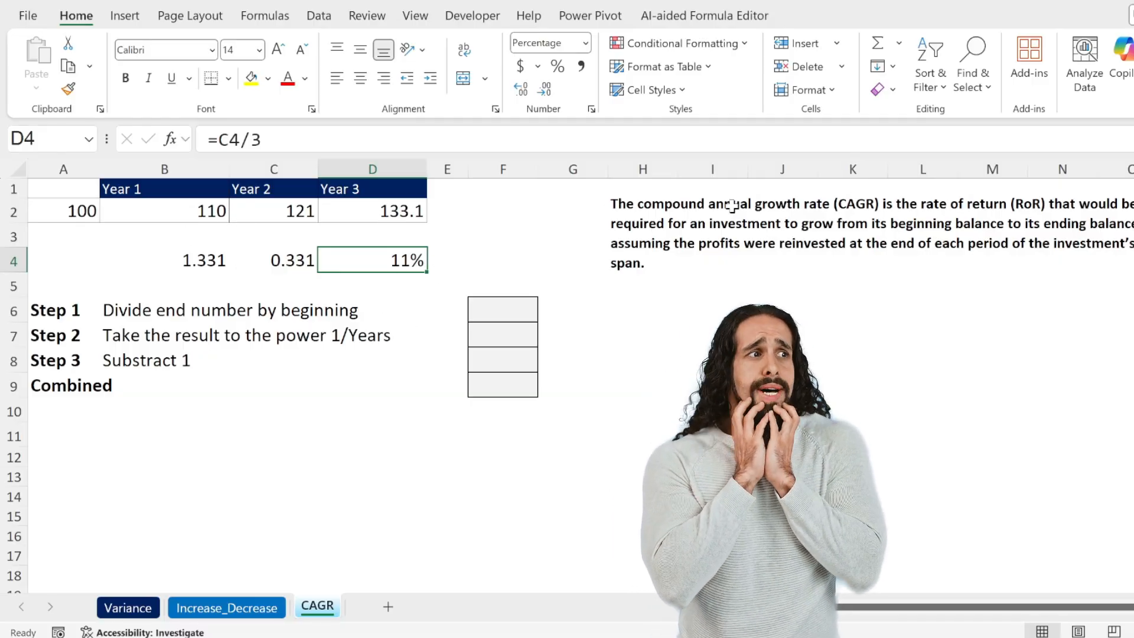
Enter the Step 1 formula =D2/A2 in F6 to divide the end number by the beginning one
{"action": "left_click", "coordinate": [489, 309]}
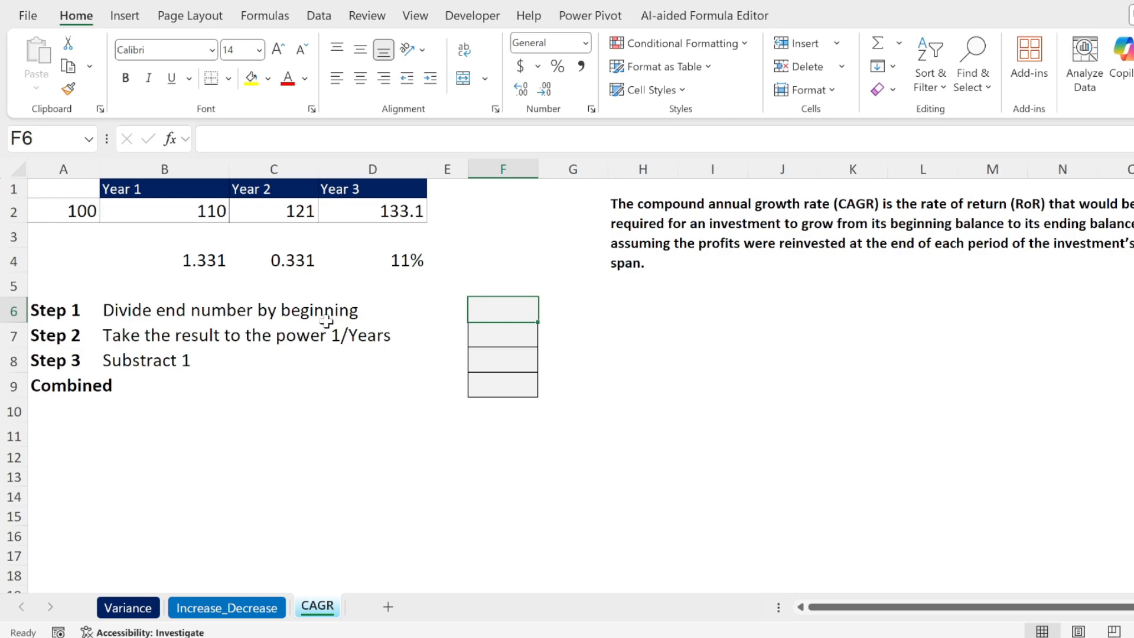
{"action": "type", "text": "="}
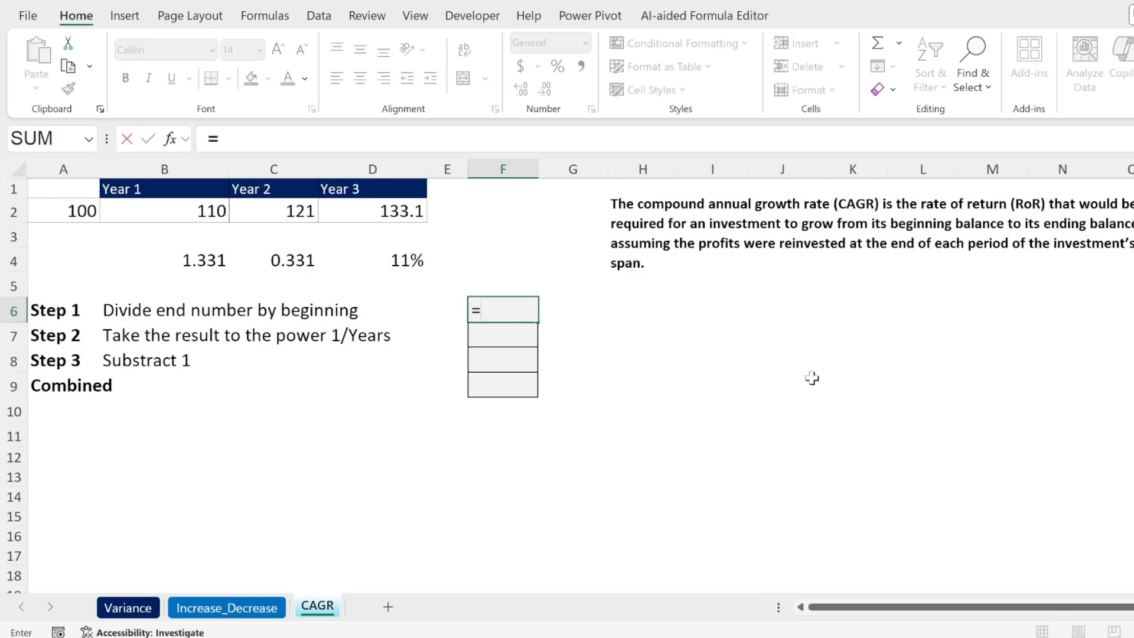
{"action": "left_click", "coordinate": [412, 214]}
{"action": "type", "text": "/"}
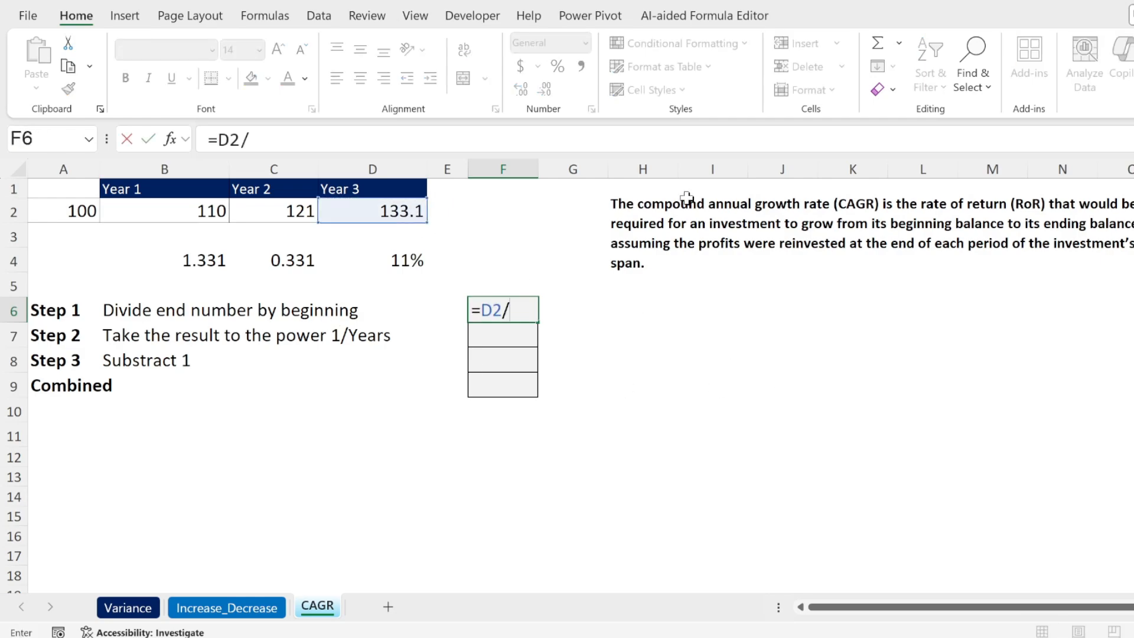
{"action": "left_click", "coordinate": [55, 208]}
{"action": "key", "text": "Return"}
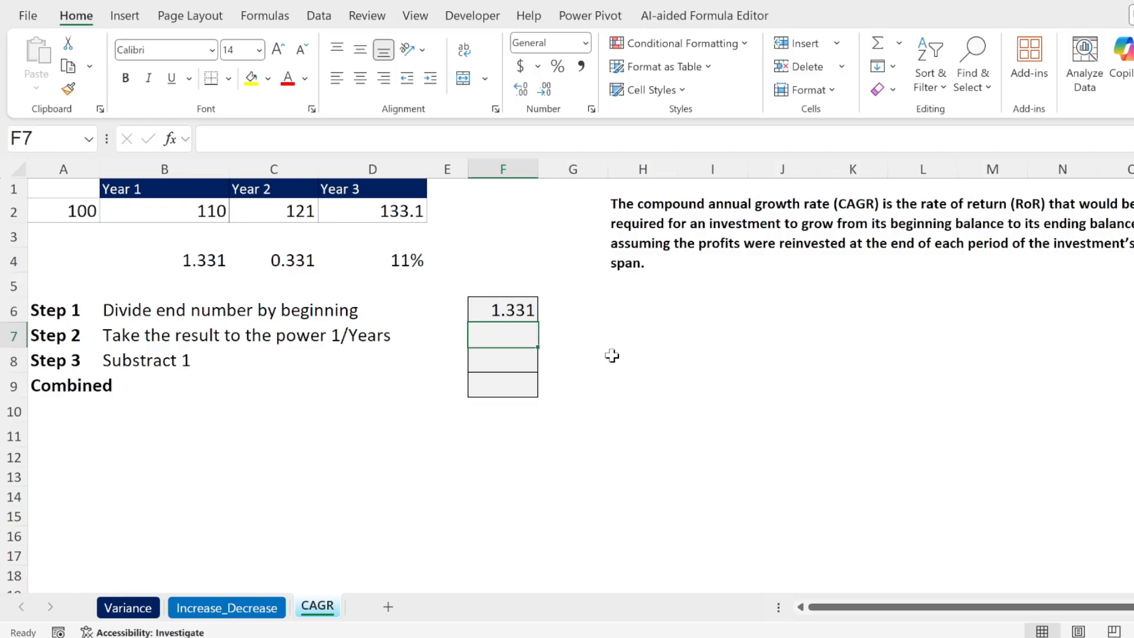
Enter the Step 2 formula =F6^(1/3) in F7 to raise the ratio to the power 1/Years
{"action": "type", "text": "="}
{"action": "key", "text": "Up"}
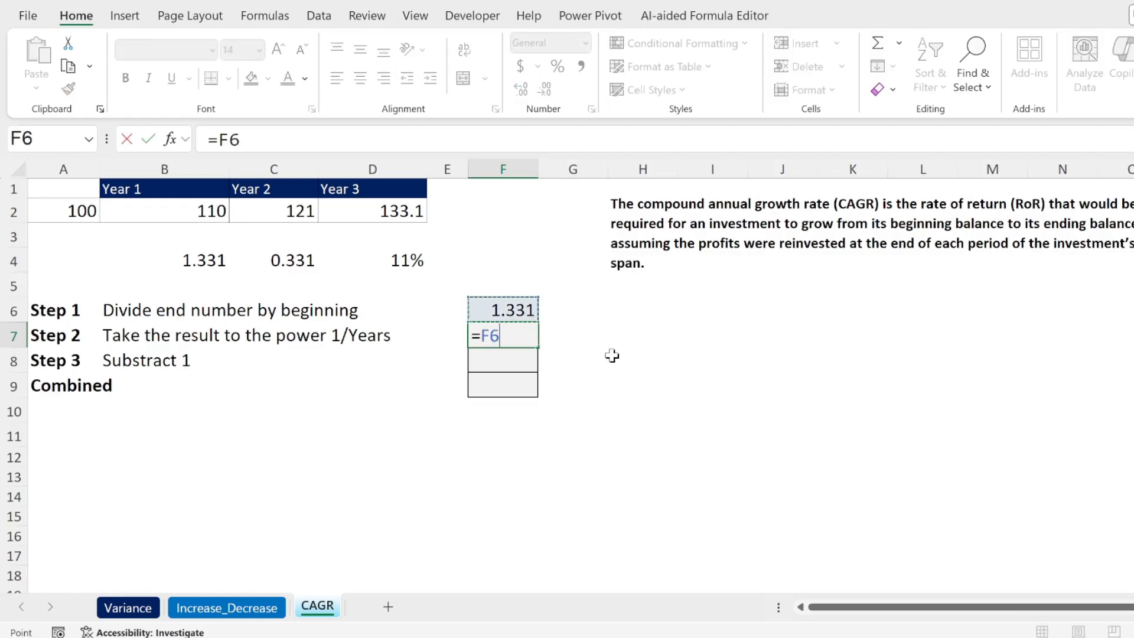
{"action": "type", "text": "^(1/"}
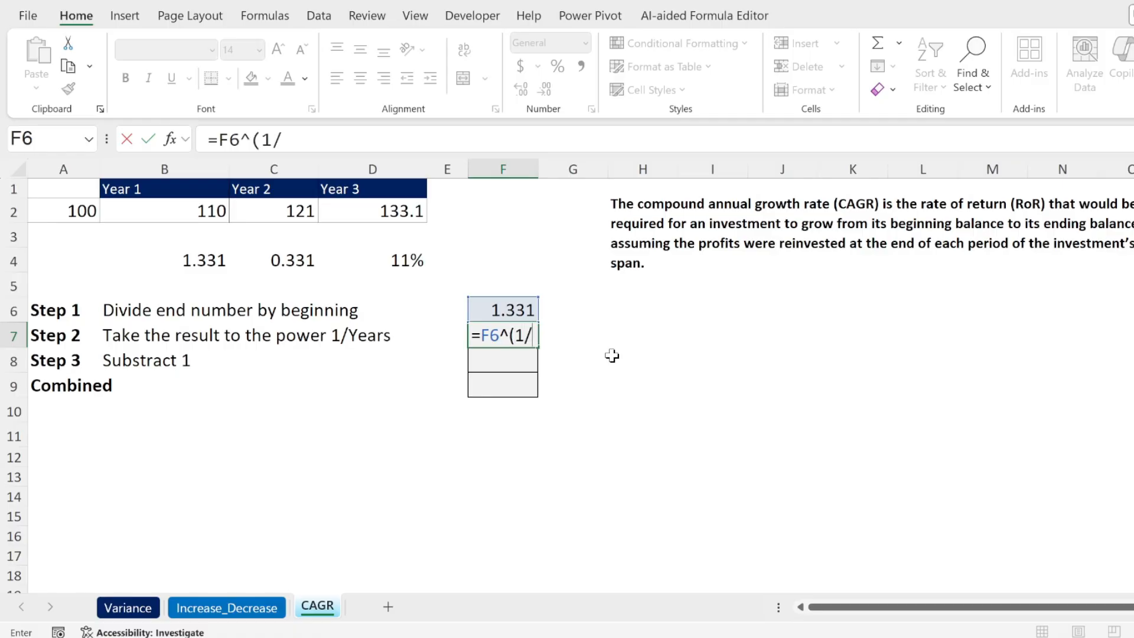
{"action": "type", "text": "3"}
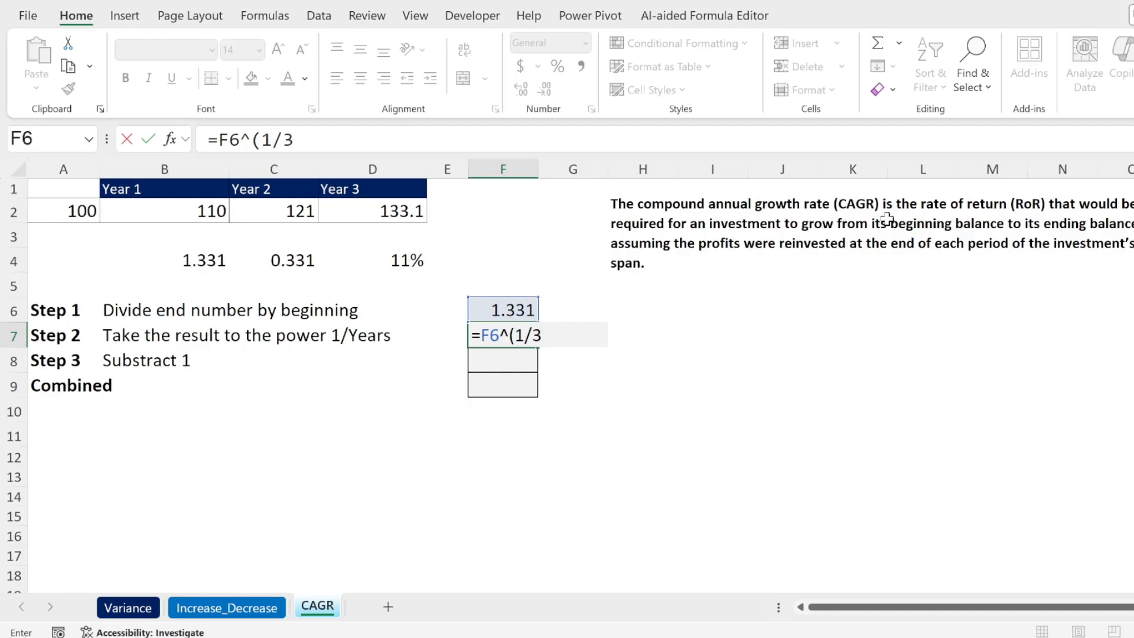
{"action": "type", "text": ")"}
{"action": "key", "text": "Return"}
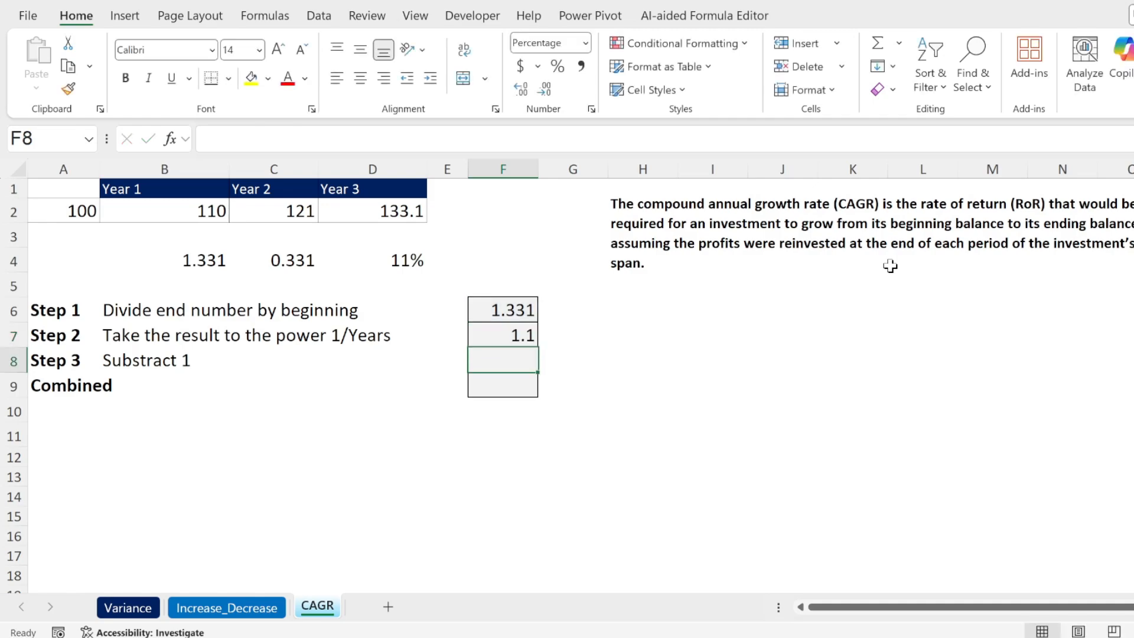
Enter the Step 3 formula =F7-1 in F8 to subtract 1 from the Step 2 result
{"action": "type", "text": "="}
{"action": "key", "text": "Up"}
{"action": "type", "text": "-1"}
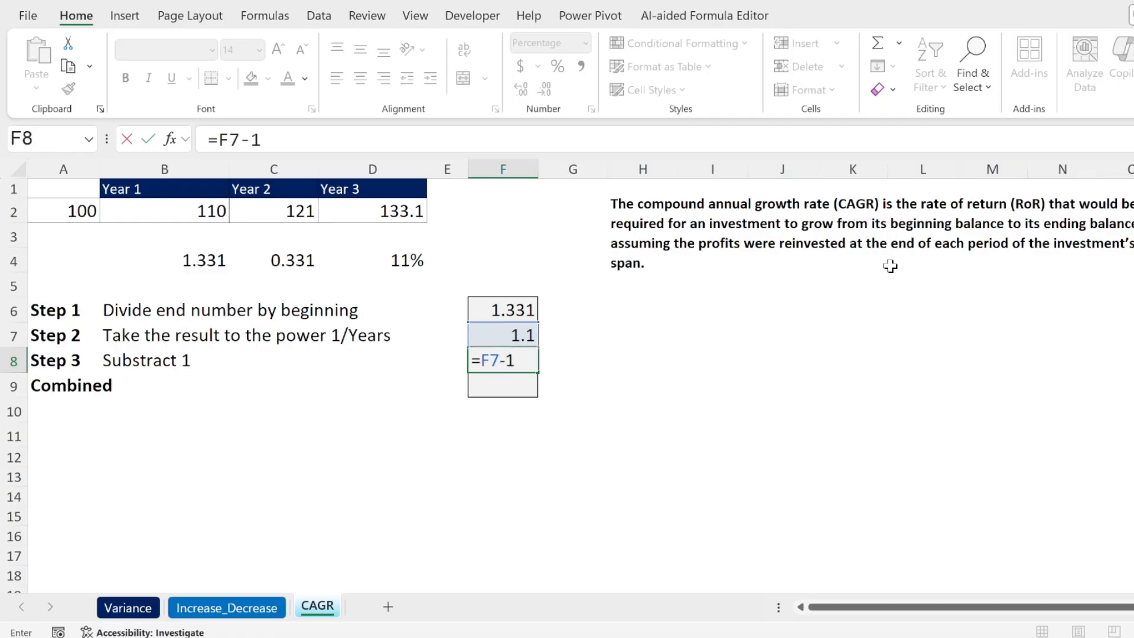
{"action": "key", "text": "Return"}
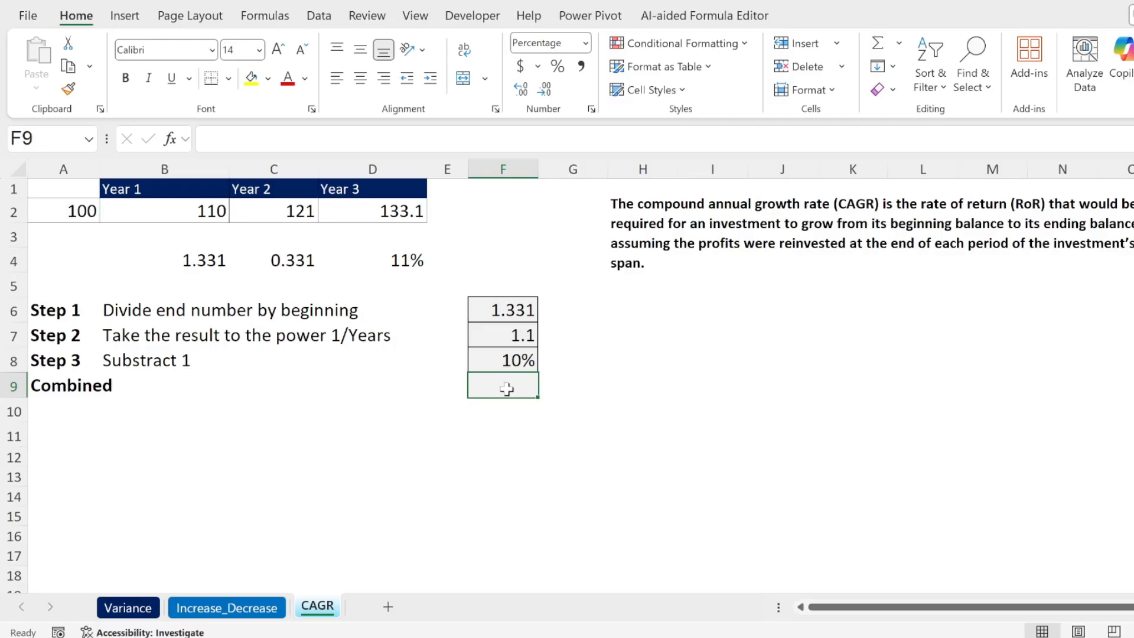
Enter the combined CAGR formula =(D2/A2)^(1/3)-1 in F9
{"action": "type", "text": "=("}
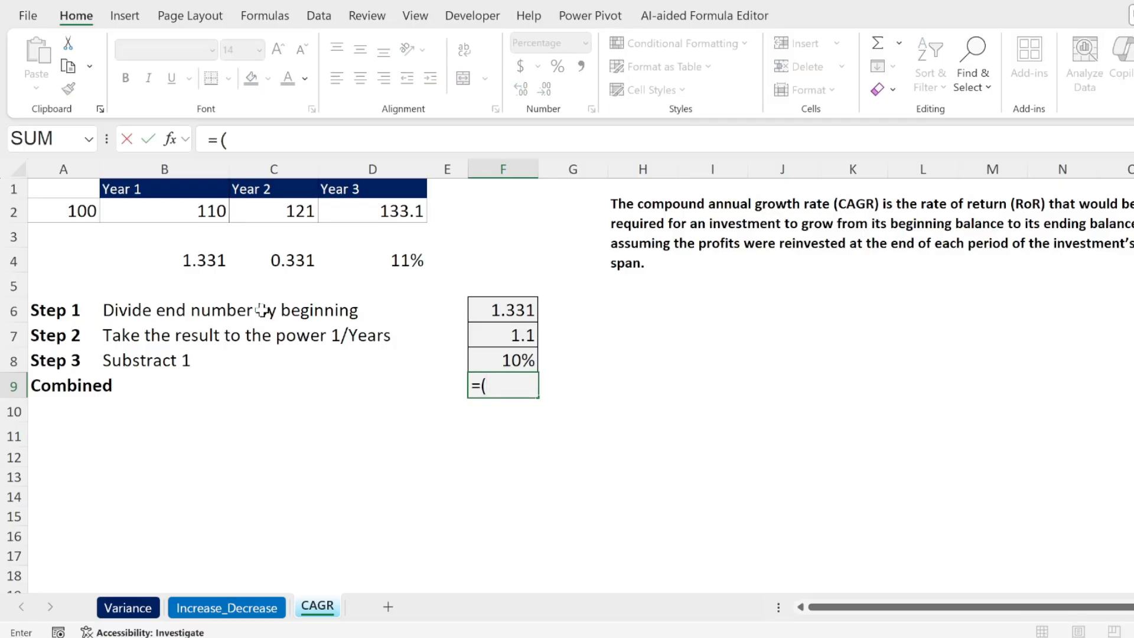
{"action": "left_click", "coordinate": [392, 213]}
{"action": "type", "text": "/"}
{"action": "left_click", "coordinate": [75, 208]}
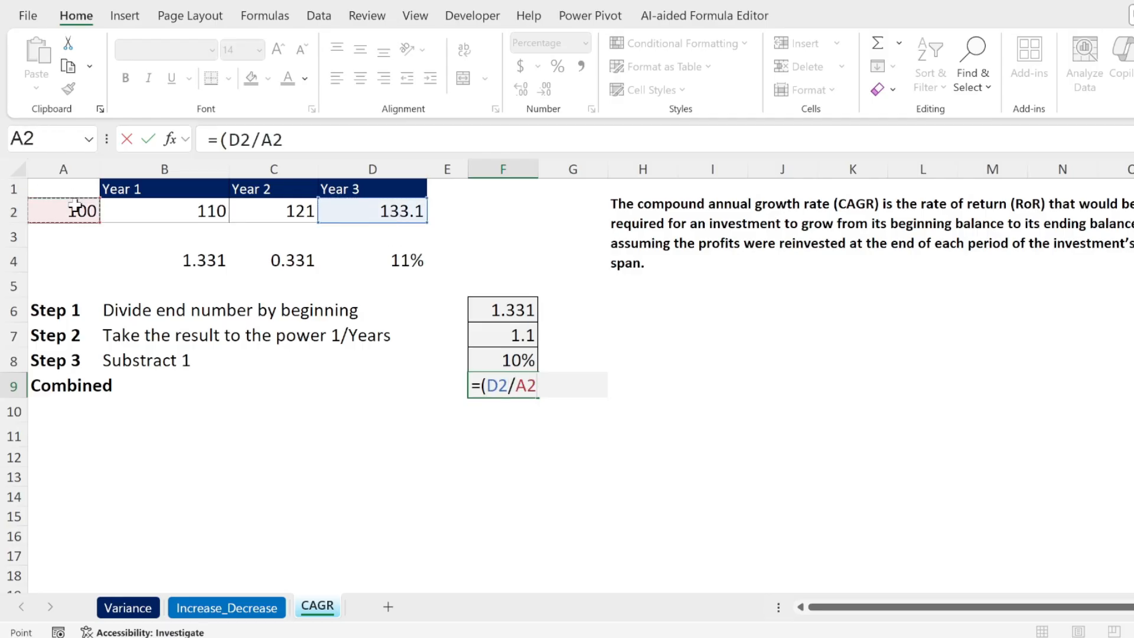
{"action": "type", "text": ")^^"}
{"action": "key", "text": "BackSpace"}
{"action": "type", "text": "(1"}
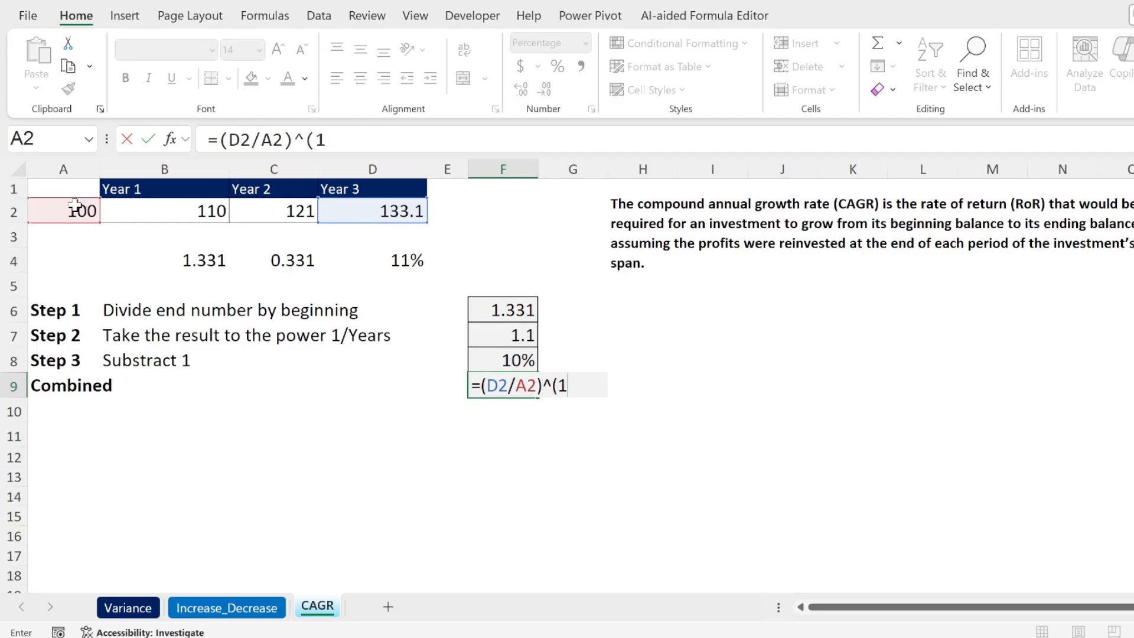
{"action": "type", "text": "/3)-1"}
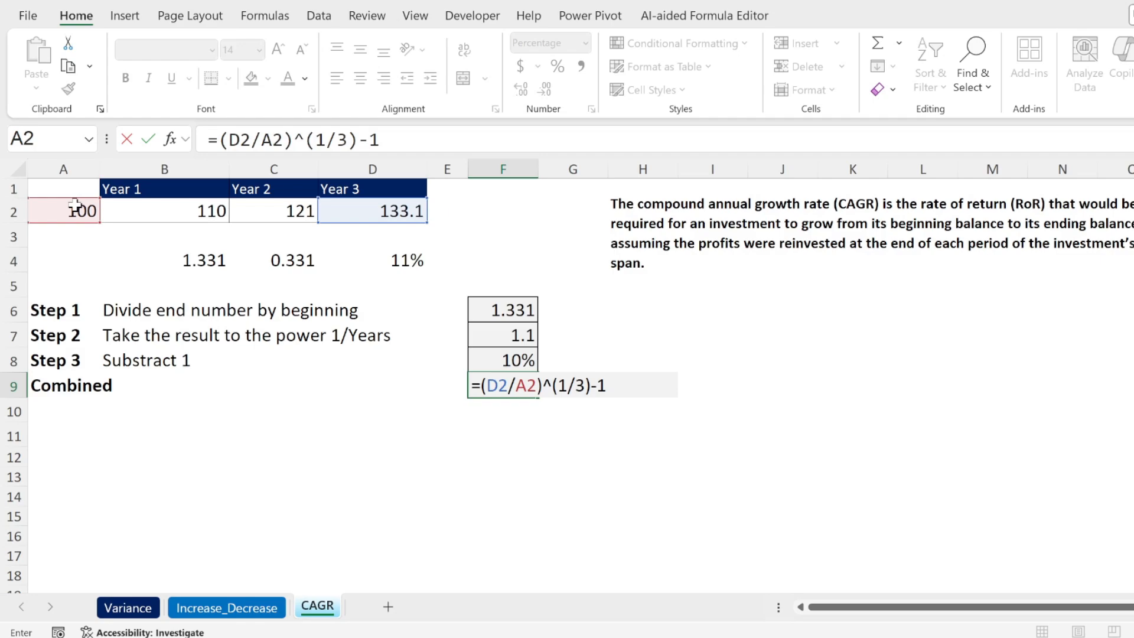
{"action": "key", "text": "Return"}
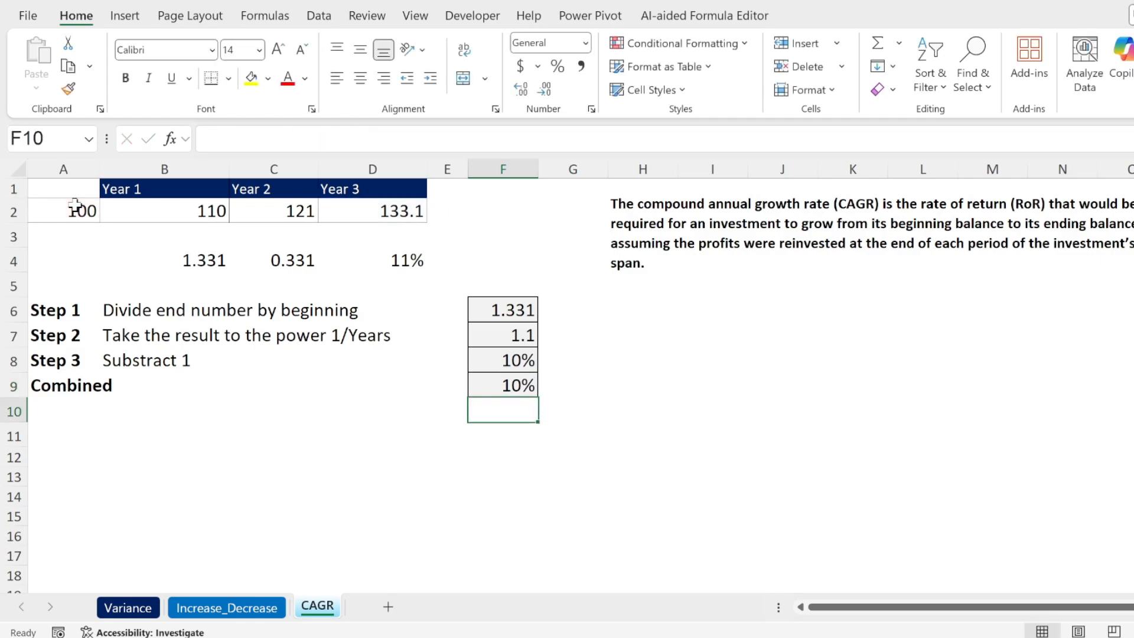